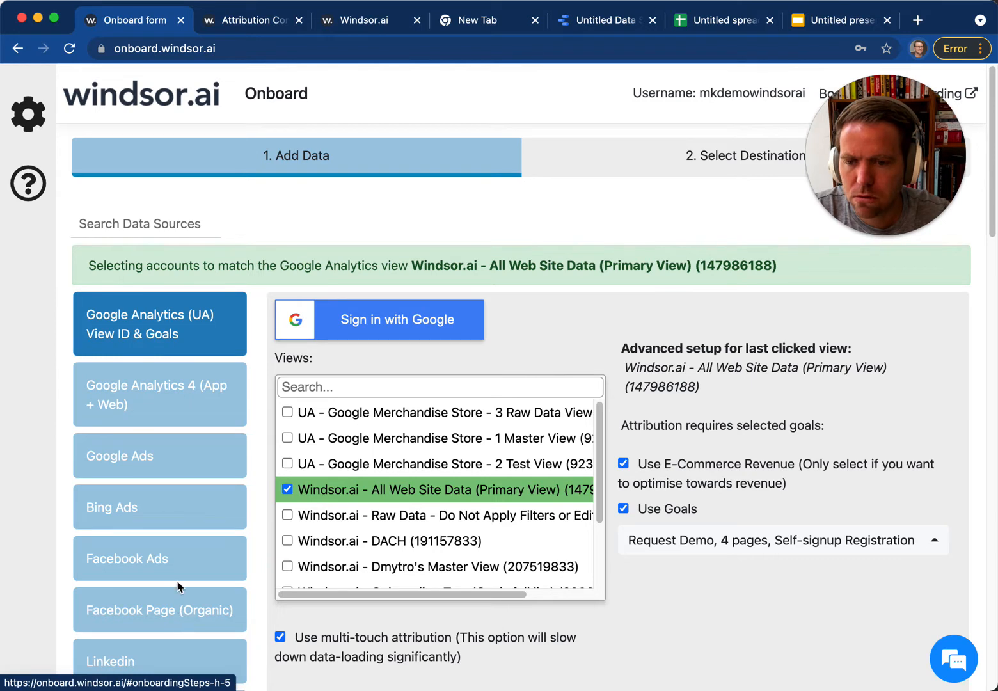
Check the Facebook Page (Organic) data source and proceed to the data destination selection.
left_click(167, 622)
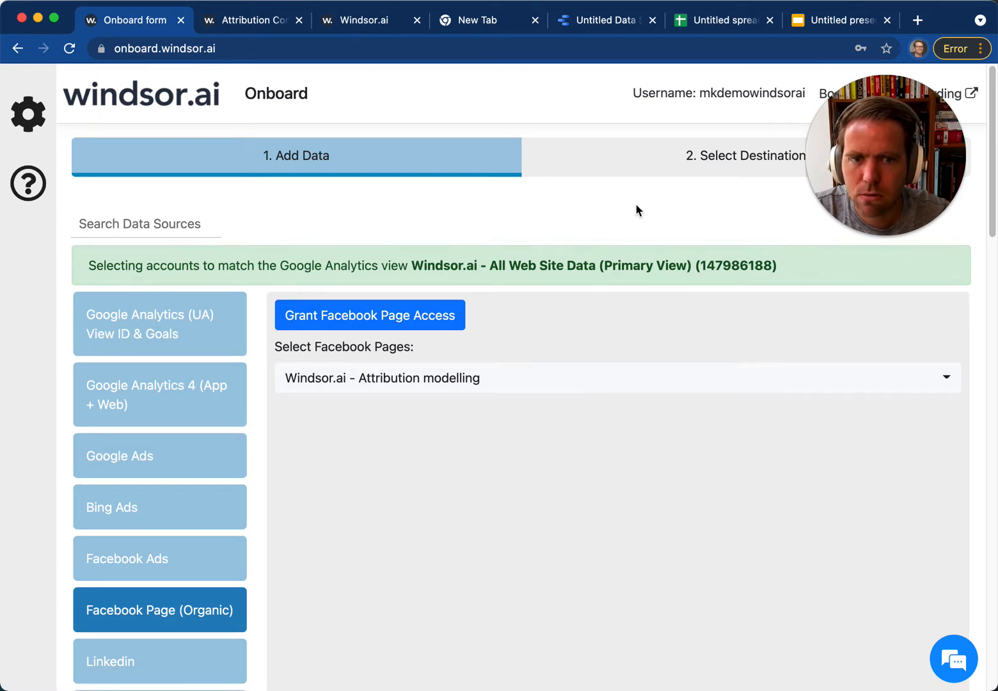
left_click(650, 161)
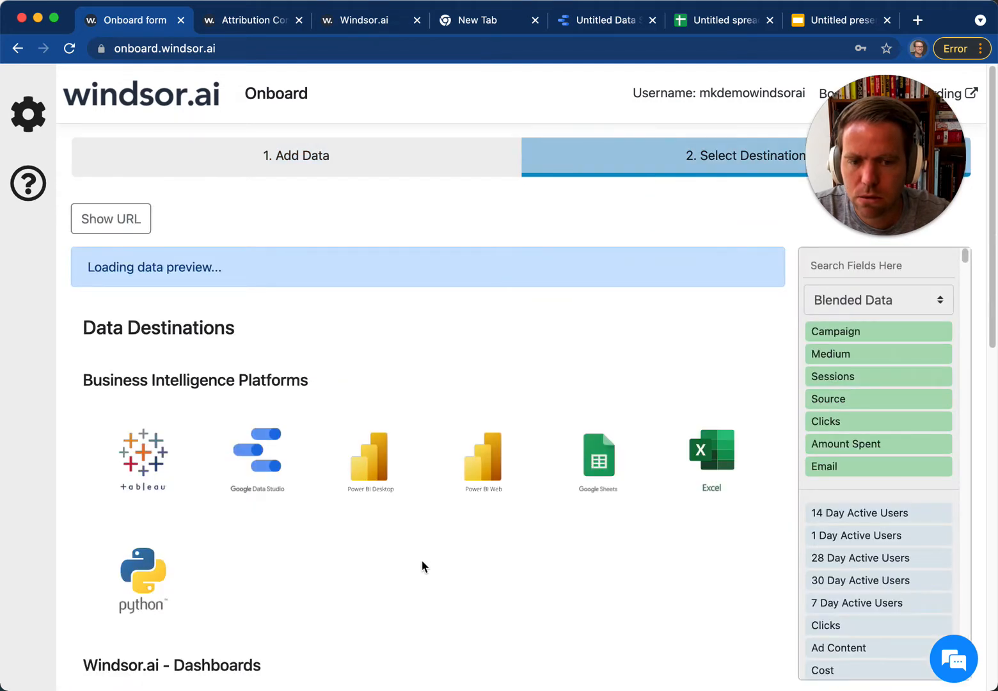
scroll(422, 559, "down", 4)
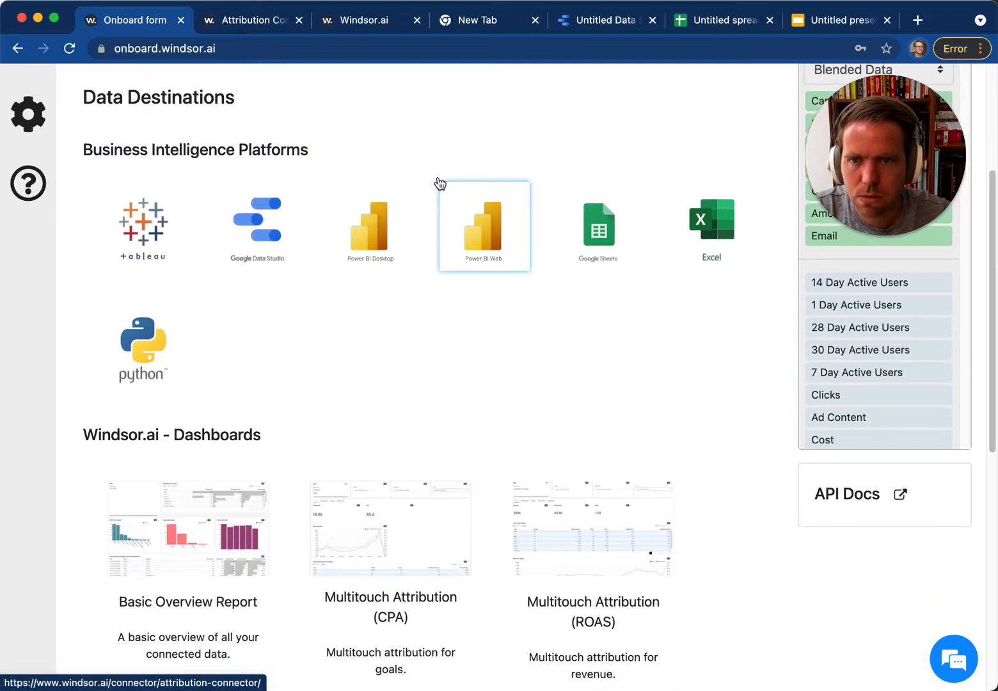
Open the Facebook Page Insights connector documentation and copy its sample request URL.
left_click(236, 21)
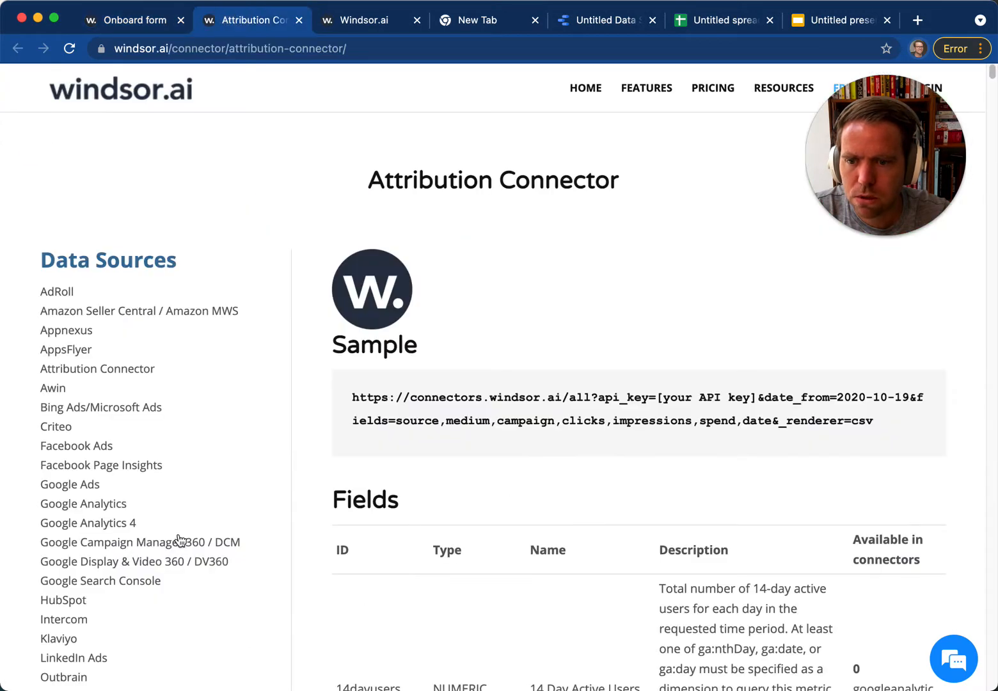
left_click(128, 474)
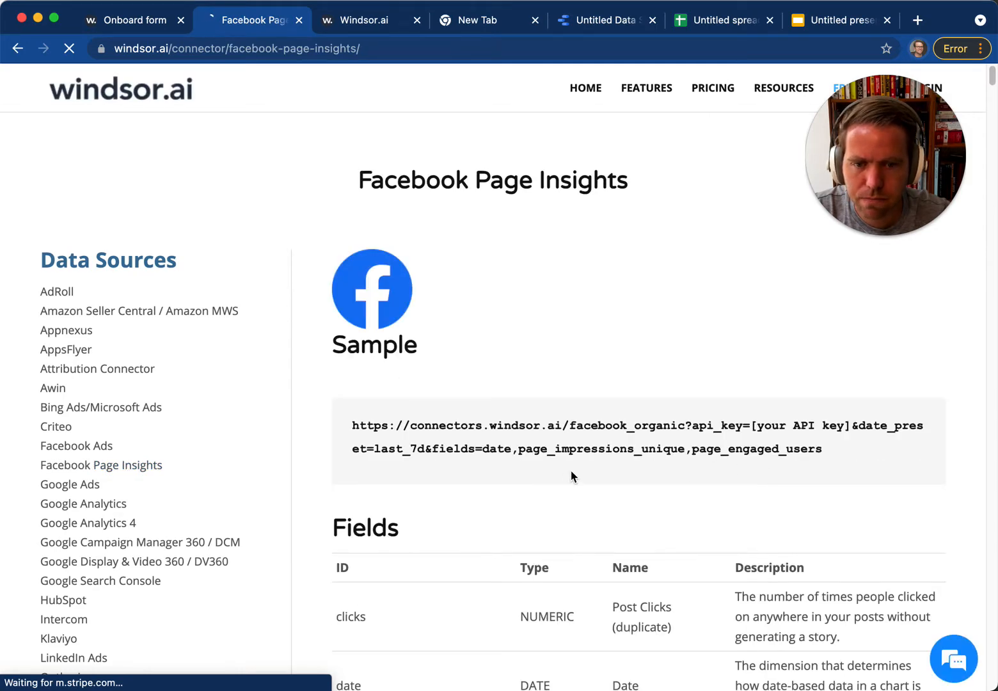
scroll(666, 473, "down", 5)
scroll(666, 477, "up", 4)
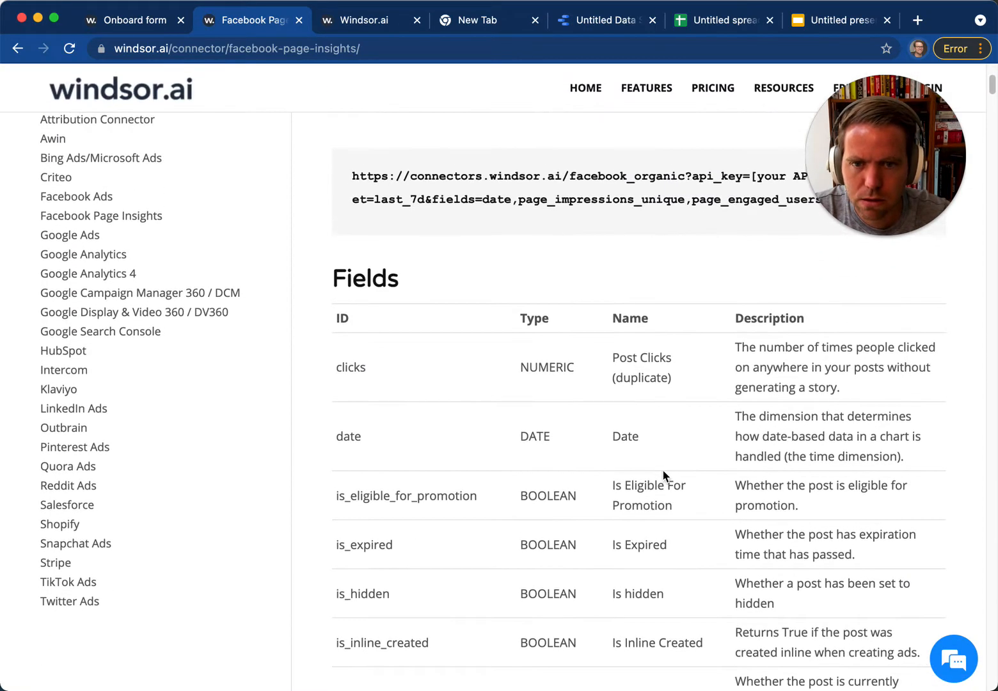
left_click_drag(862, 379, 360, 340)
key("super+c")
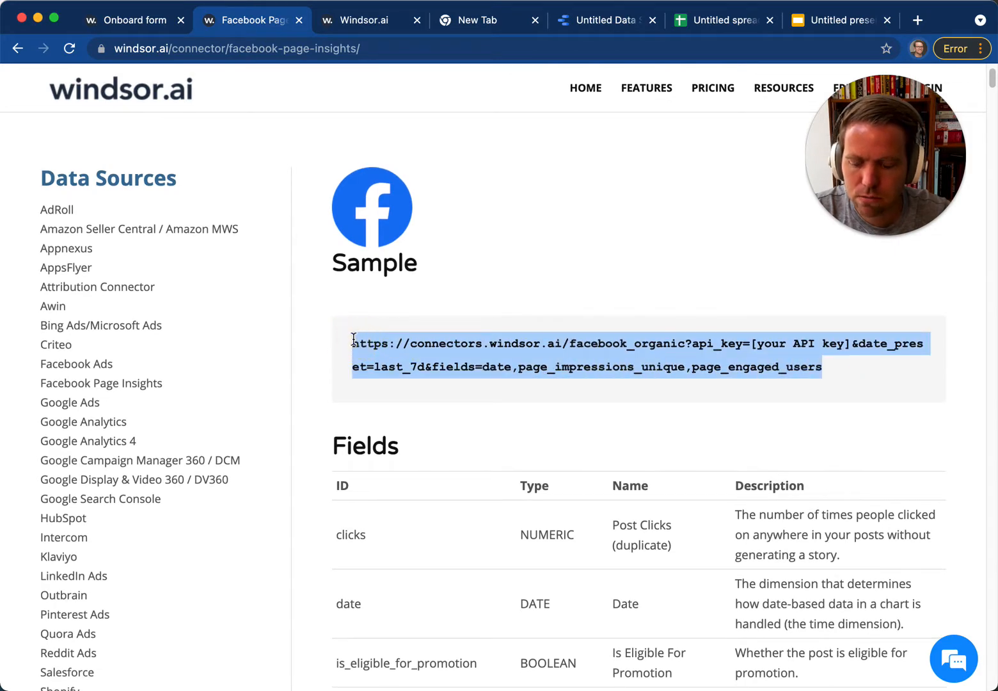
Paste the sample request URL into the address of a new browser tab and change its date preset to last_30d.
key("super+t")
key("super+v")
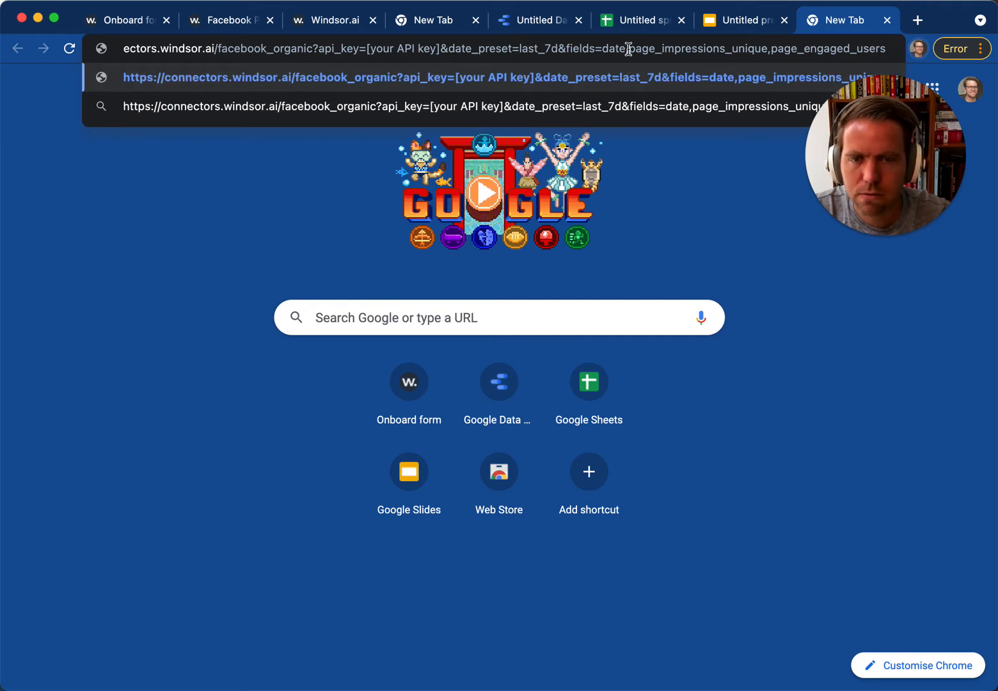
left_click(554, 49)
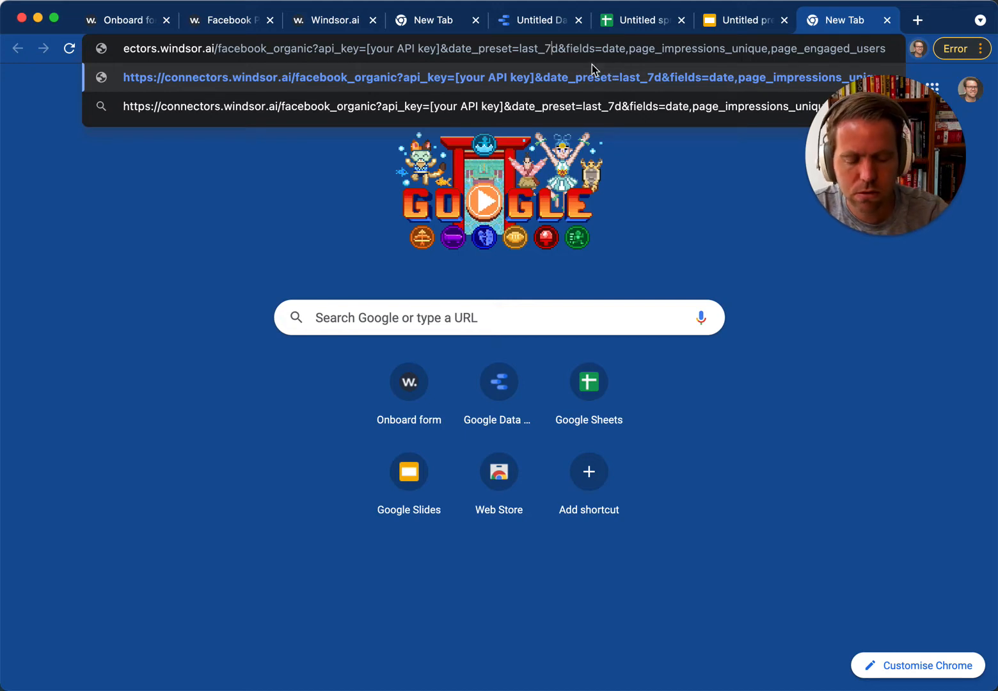
key("BackSpace")
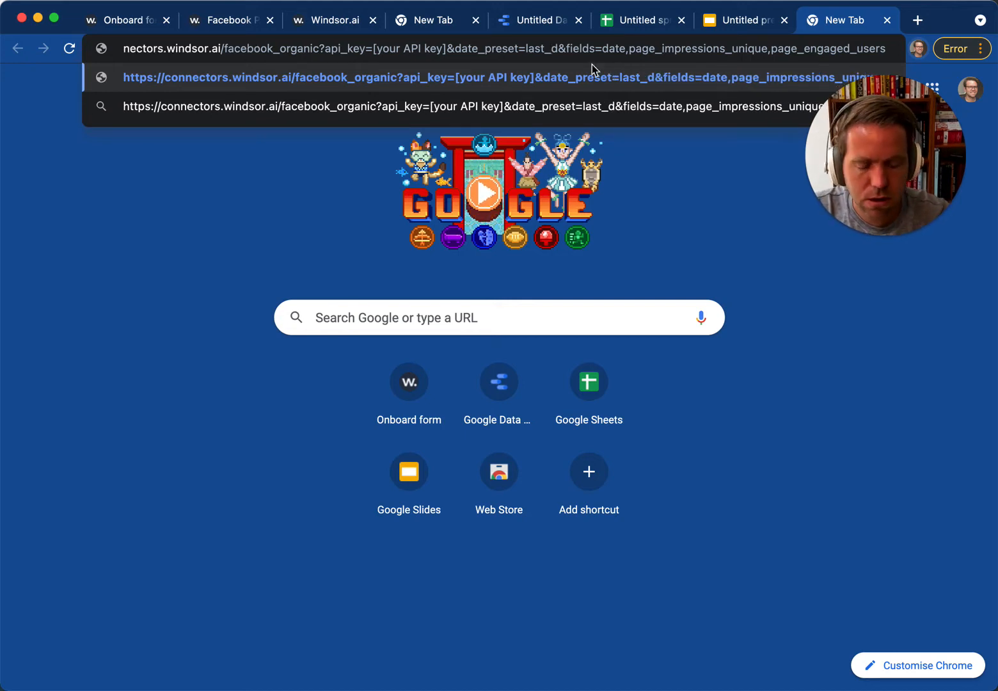
type("30")
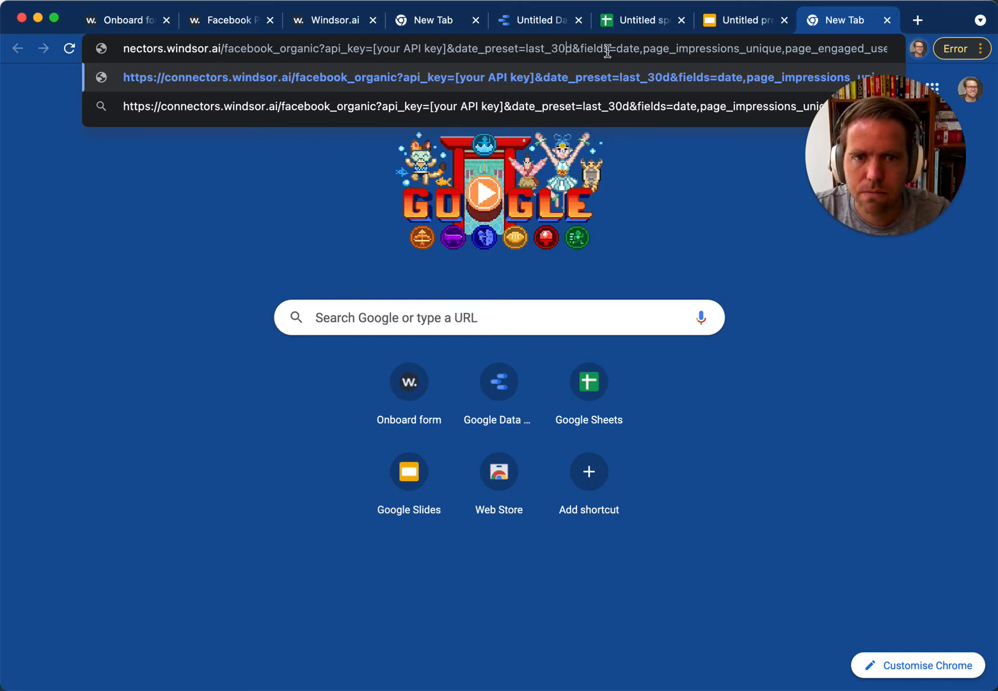
Look up the media type field ID in the Facebook Page Insights documentation and append media_type to the request URL's fields.
left_click(638, 51)
left_click_drag(638, 52, 829, 61)
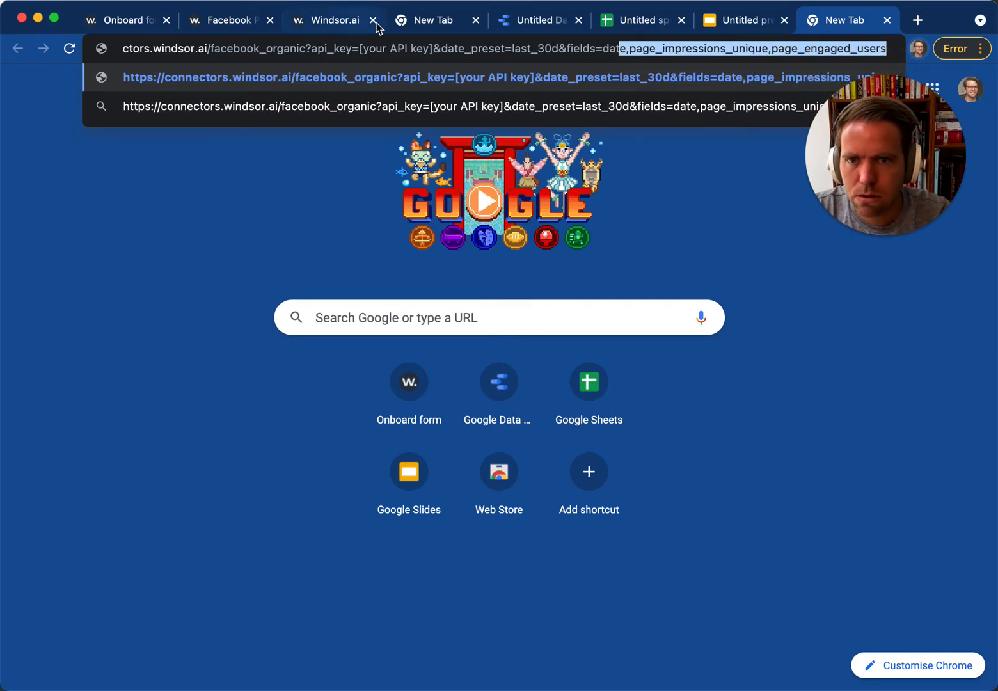
left_click(235, 28)
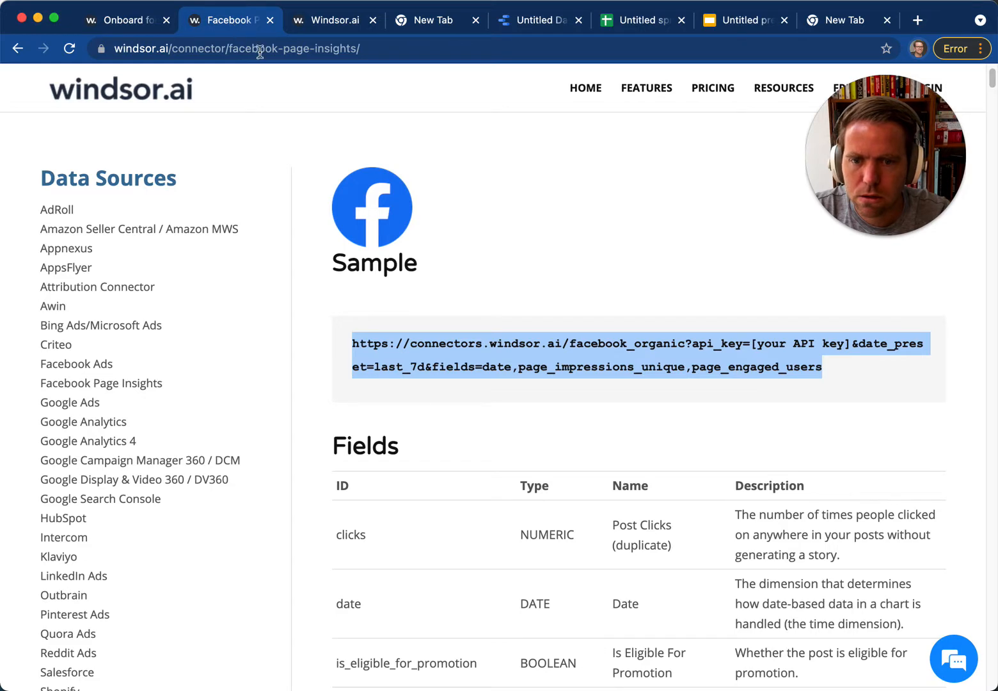
scroll(484, 434, "down", 15)
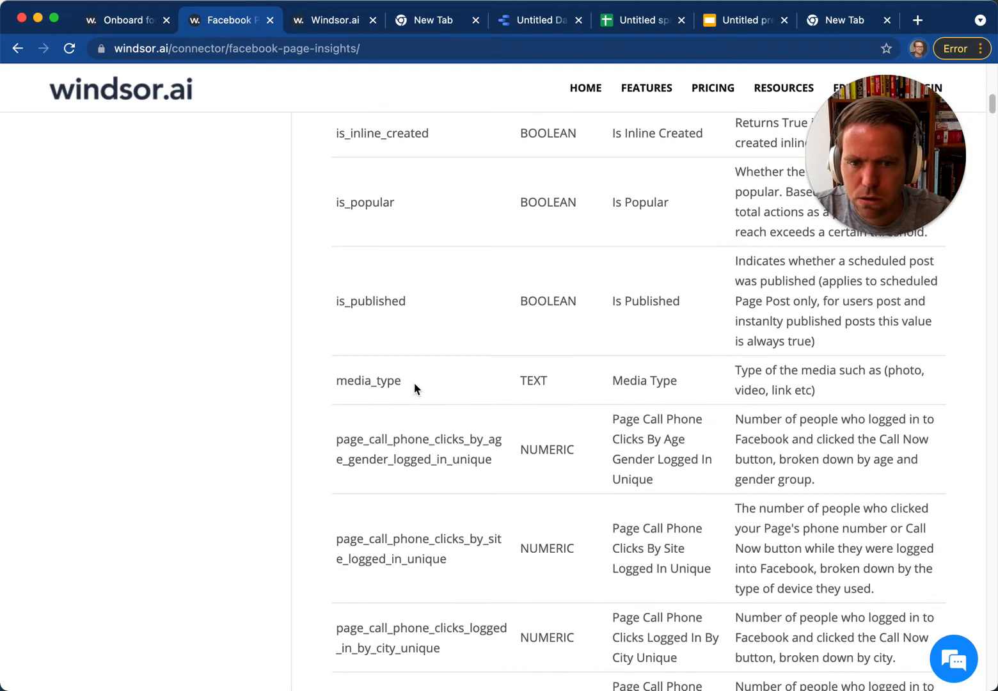
left_click_drag(423, 388, 334, 389)
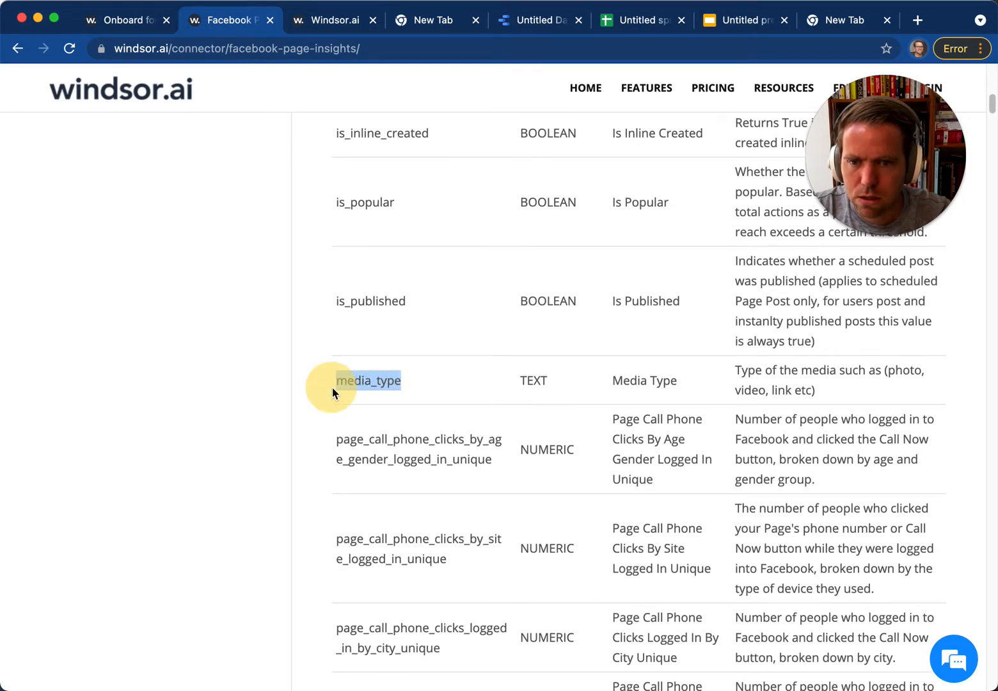
left_click(847, 26)
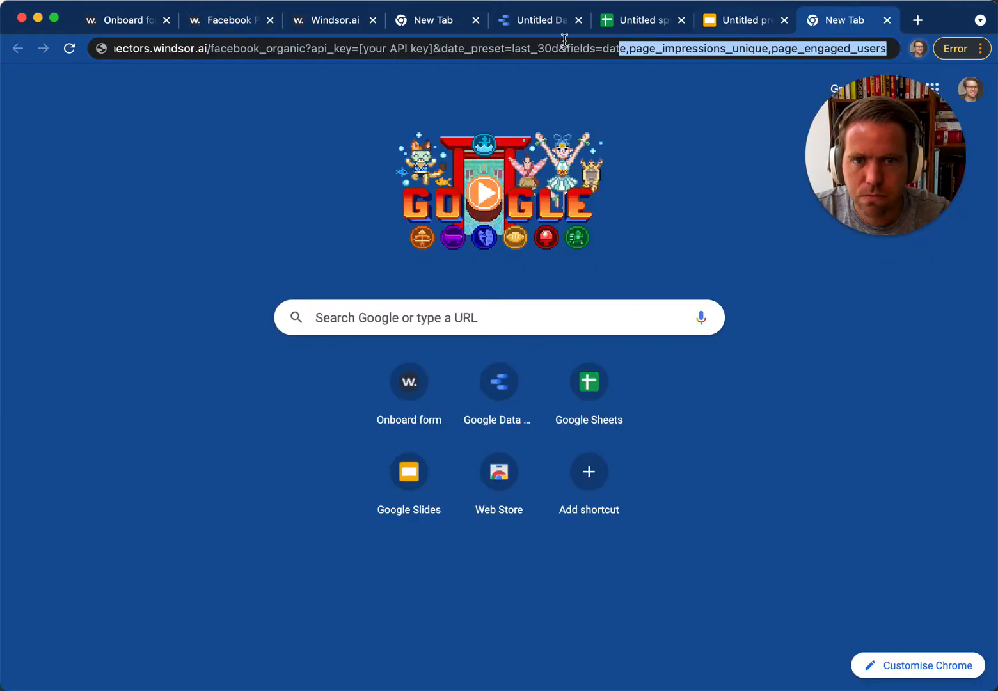
left_click_drag(623, 49, 835, 54)
key("Right")
key("Right")
key("Right")
key("Right")
key("Right")
key("Right")
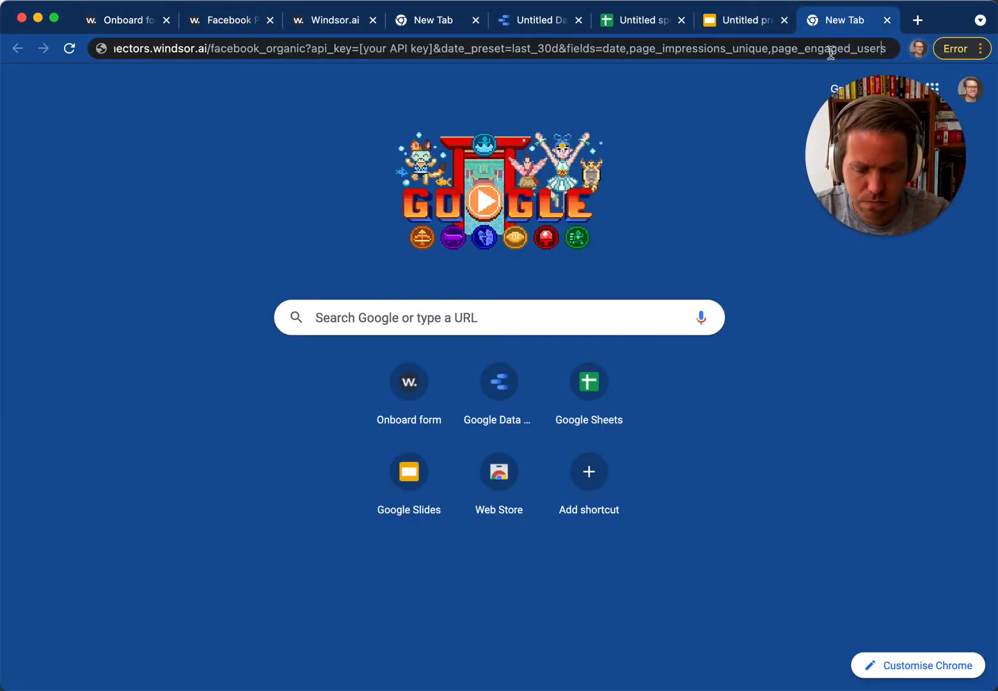
key("Right")
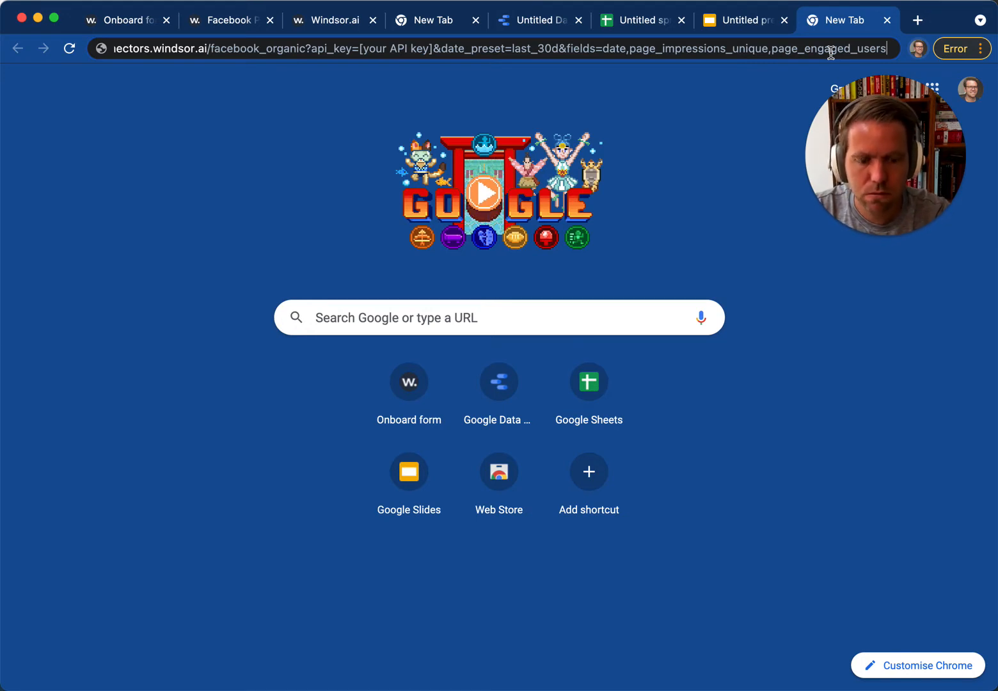
type(",media_type")
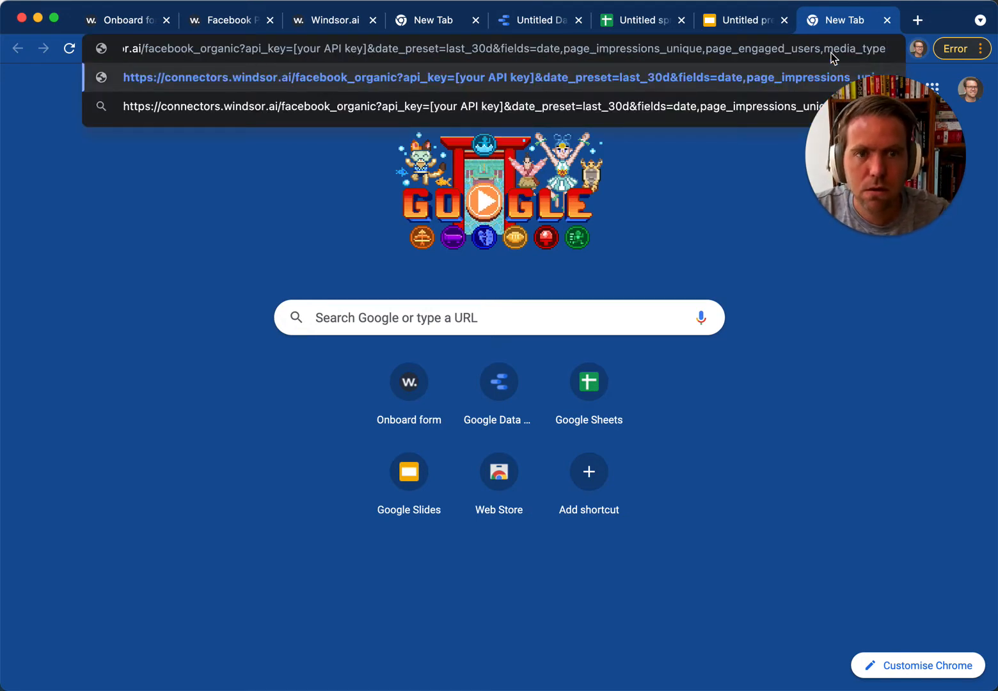
Look through the Facebook Page Insights field list for page identifiers and copy the page_id field ID.
left_click(214, 23)
scroll(446, 604, "down", 20)
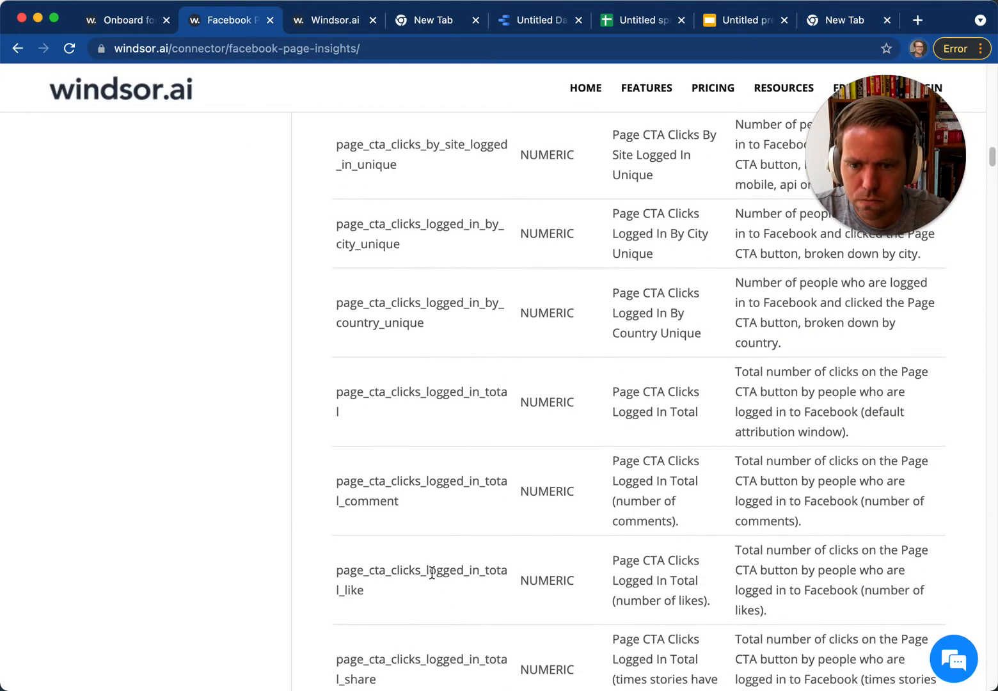
scroll(430, 571, "down", 15)
scroll(430, 571, "up", 8)
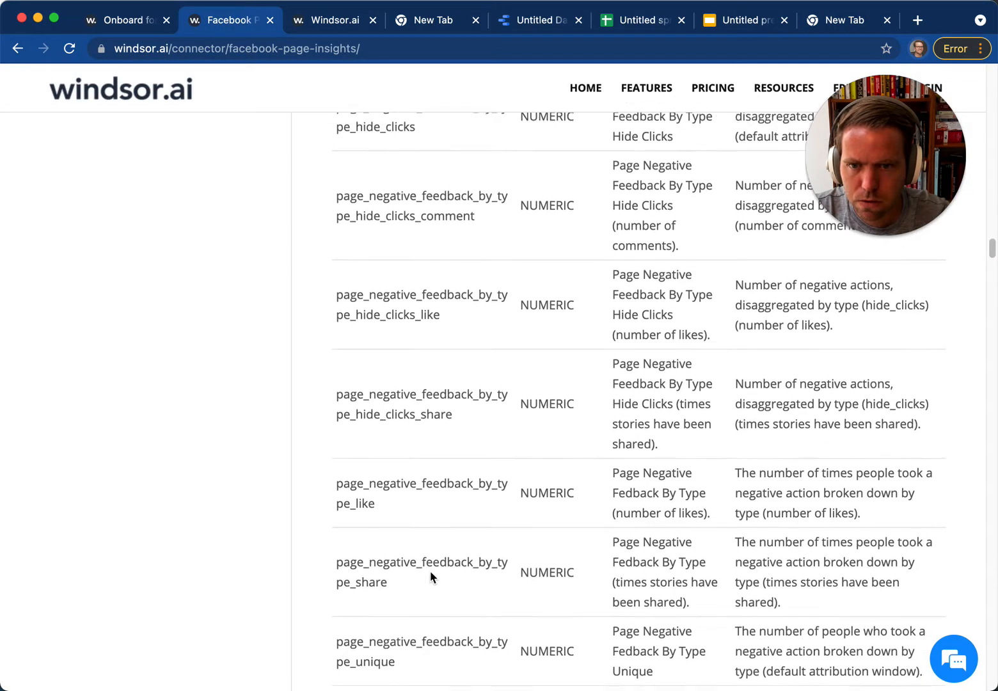
left_click_drag(384, 160, 336, 173)
key("super+c")
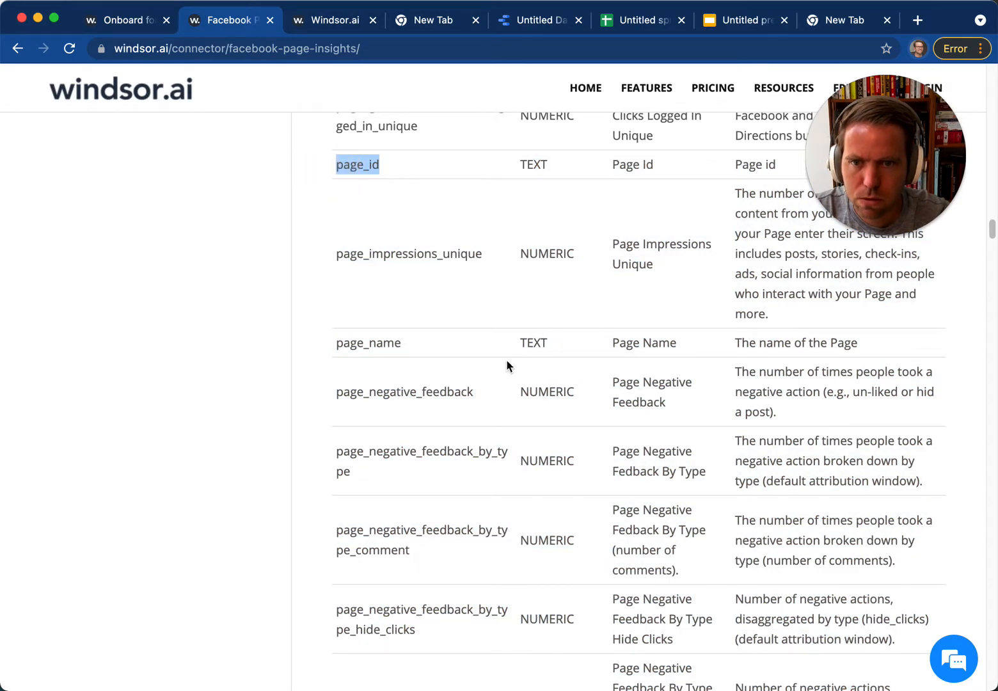
scroll(495, 363, "down", 10)
scroll(478, 414, "up", 20)
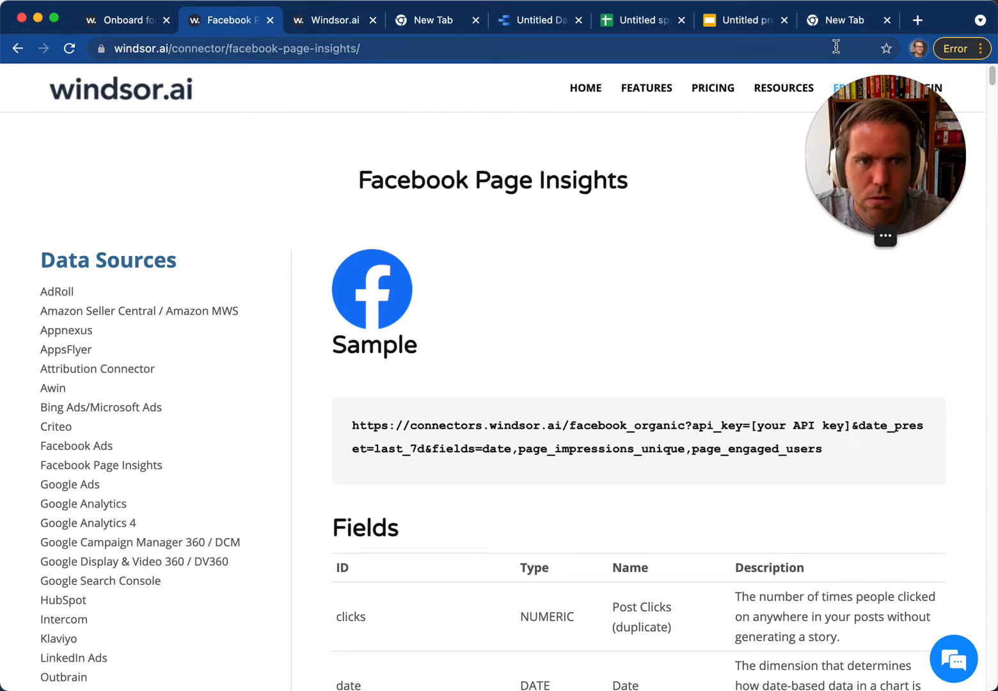
Append the page_id and page_name fields to the end of the request URL.
left_click(841, 20)
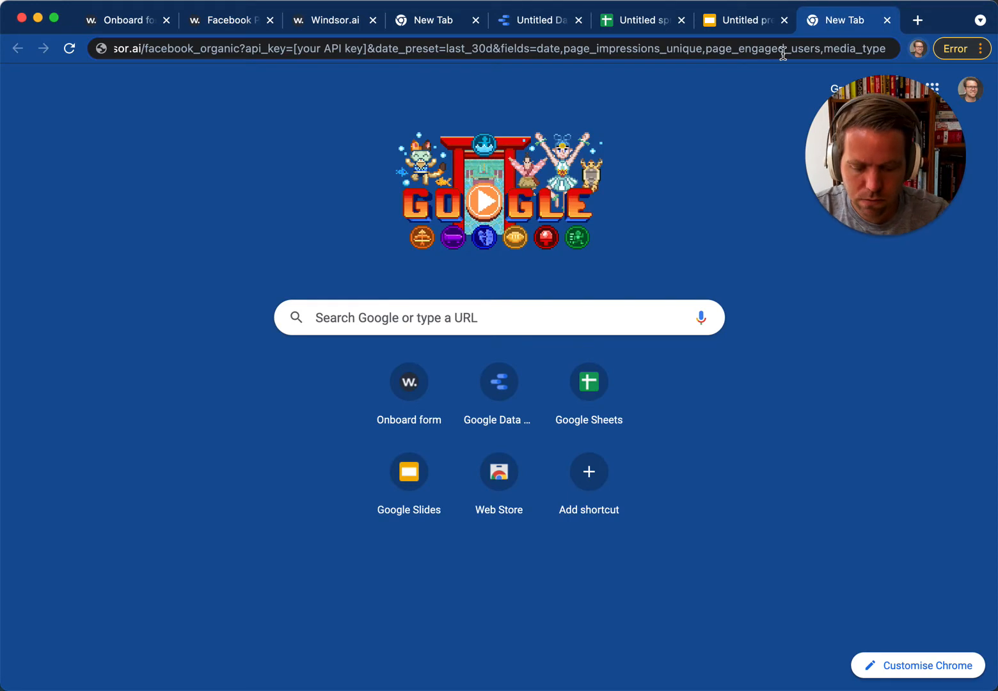
type(",")
key("super+v")
type(",pa")
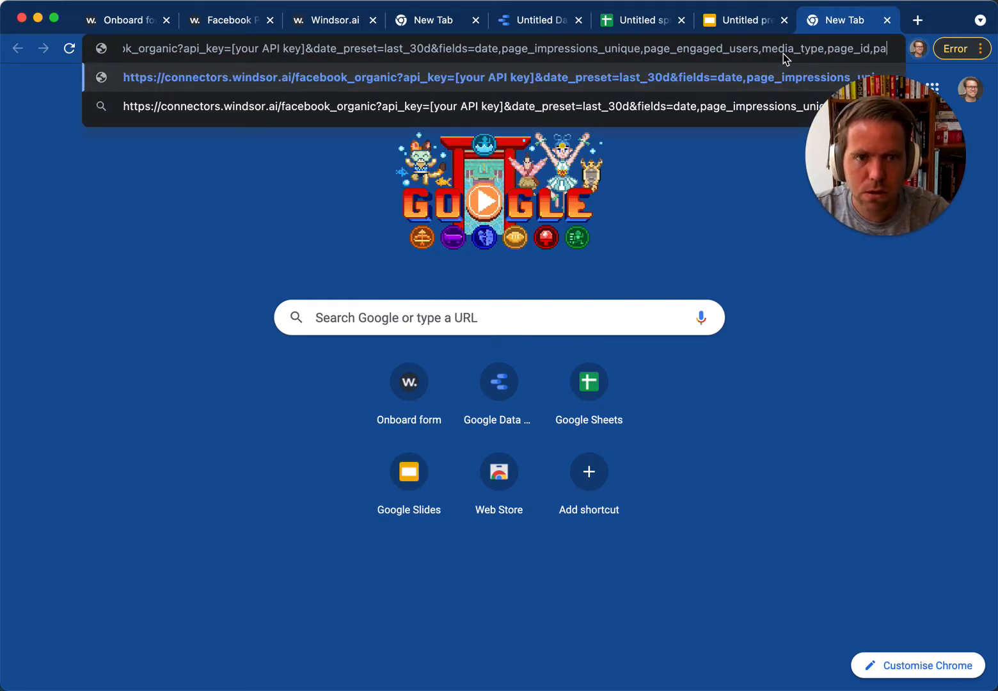
type("ge_name")
Locate the API key placeholder in the request URL, then show the connector URL on the onboarding page and copy its API key.
left_click_drag(783, 53, 289, 49)
left_click(496, 50)
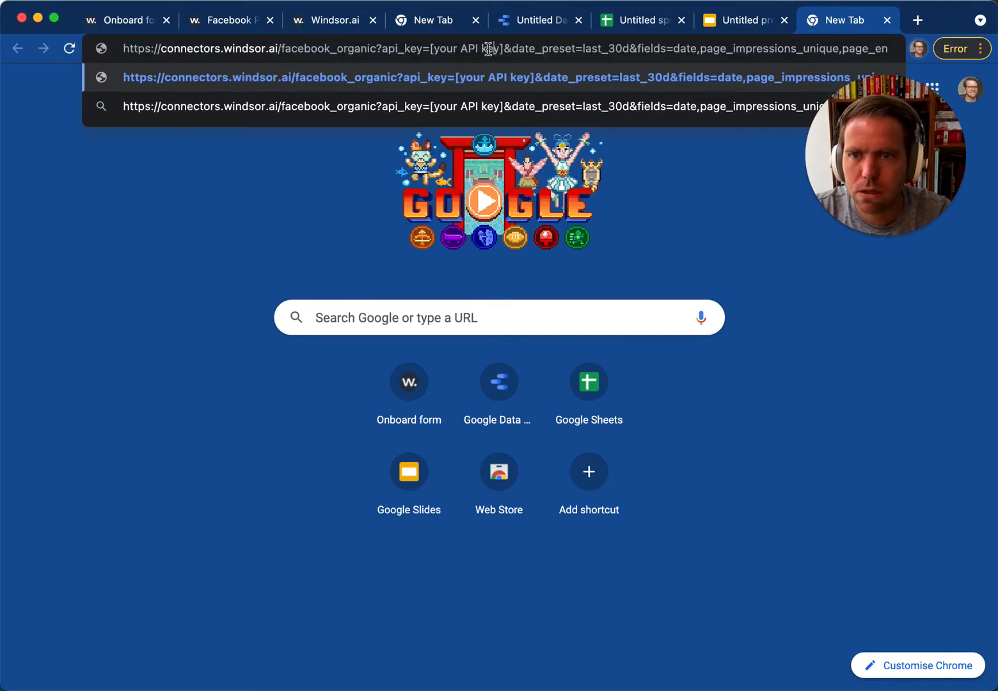
left_click(106, 22)
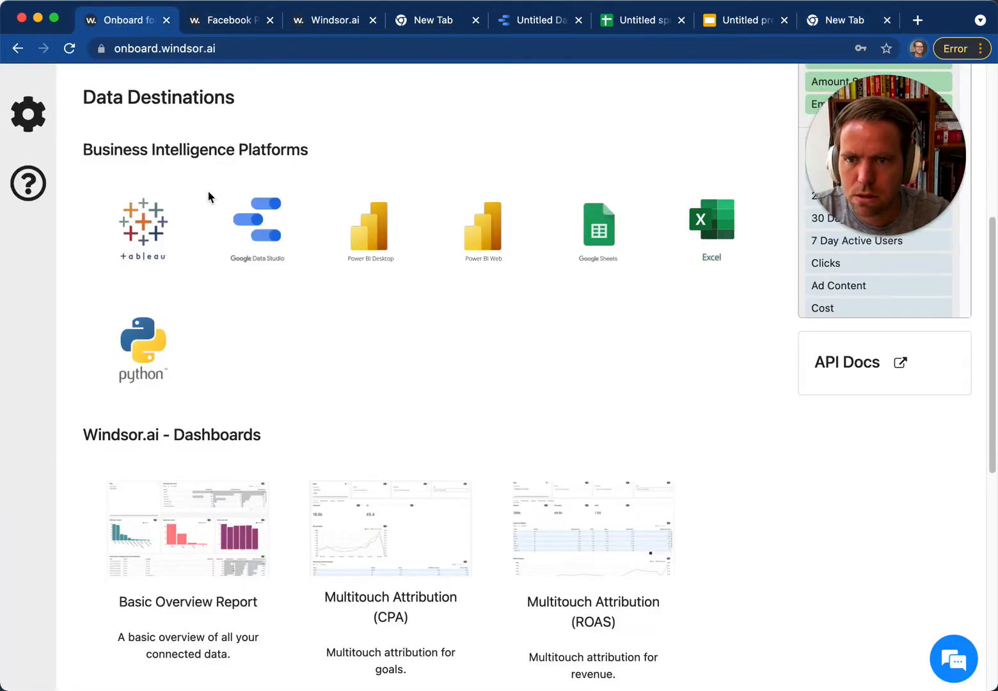
scroll(211, 195, "up", 6)
left_click(101, 218)
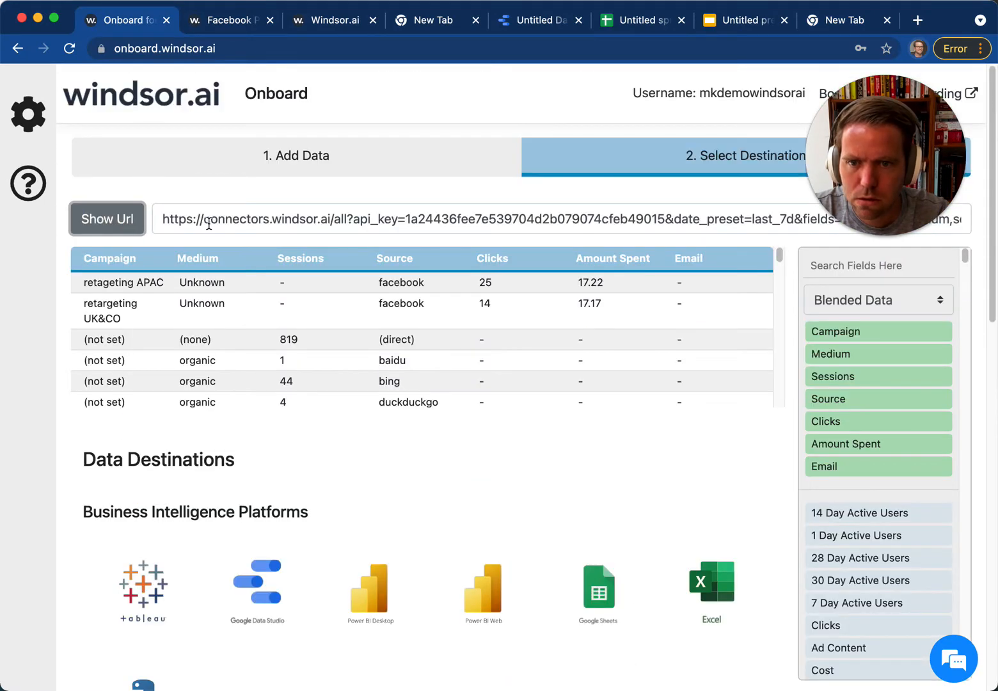
left_click(408, 220)
left_click_drag(420, 222, 668, 219)
key("ctrl+c")
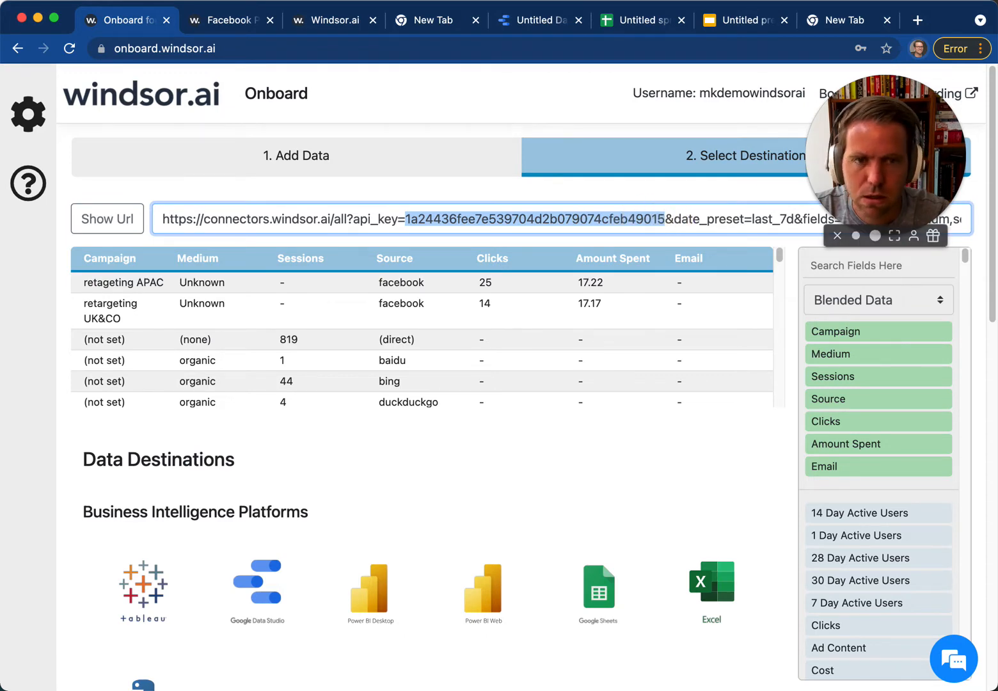
Replace the [your API key] placeholder in the request URL with the copied API key and load the request.
left_click(846, 23)
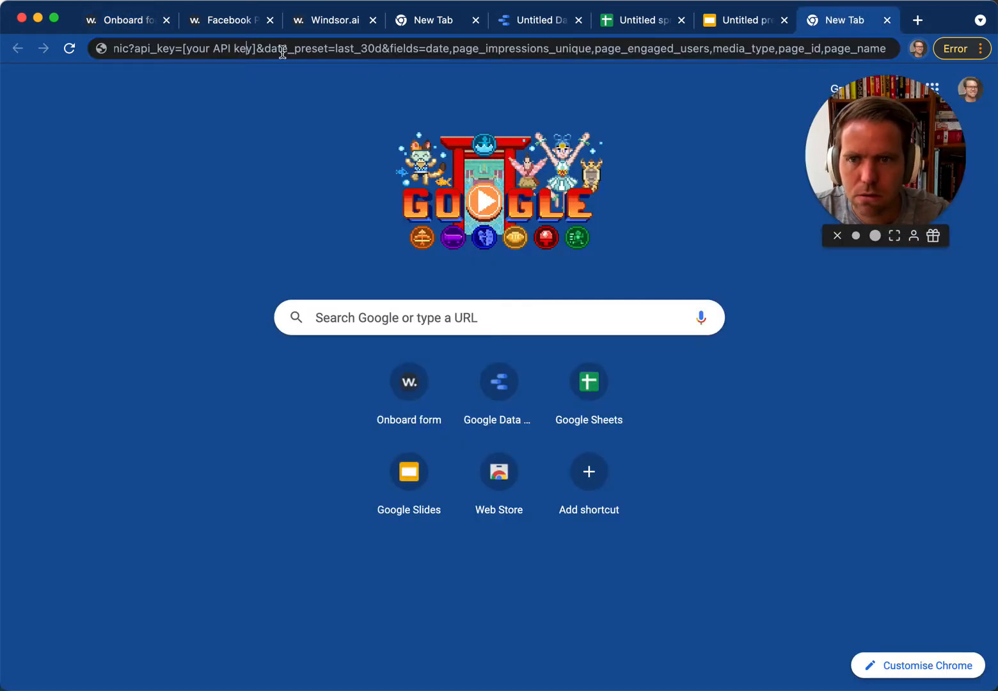
left_click(252, 49)
left_click_drag(224, 50, 182, 53)
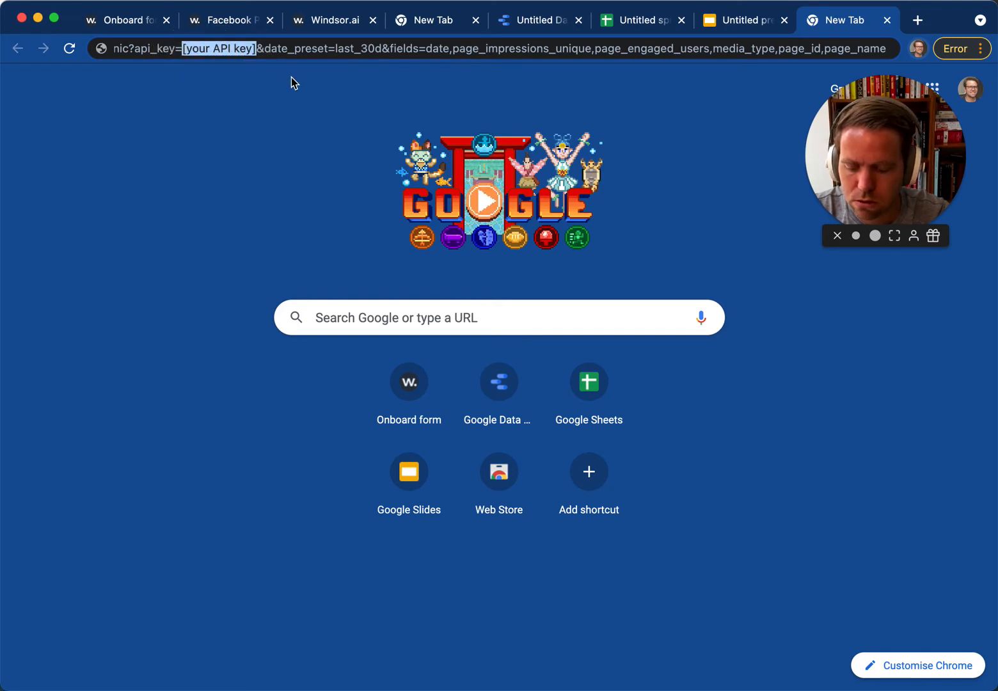
key("ctrl+v")
key("Return")
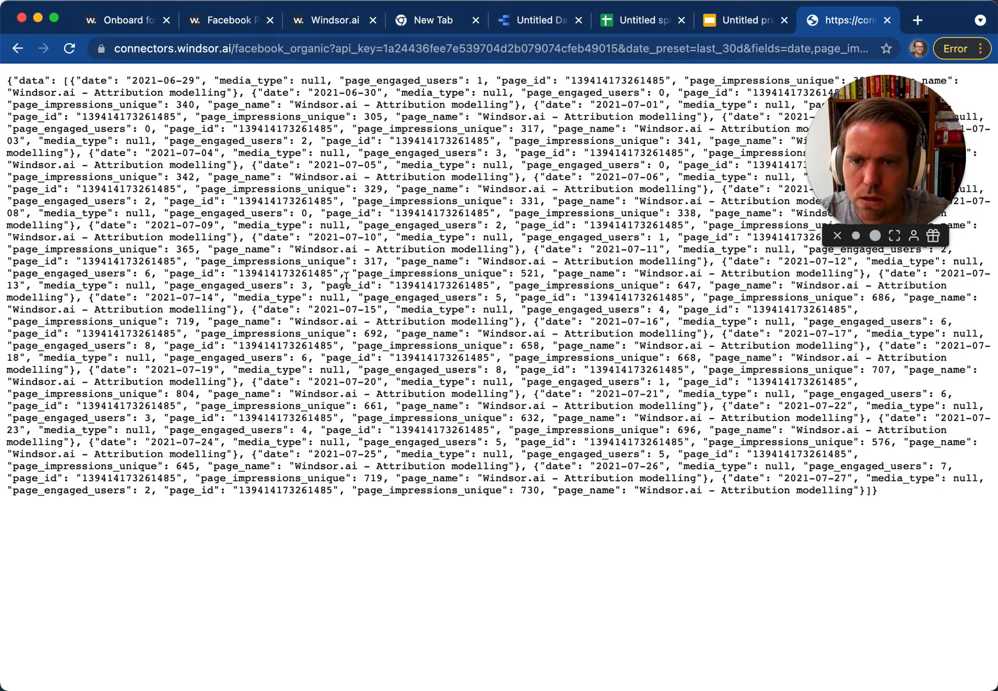
Select the complete request URL, then return to the onboarding page and look through its data destinations down to Databases.
left_click(406, 54)
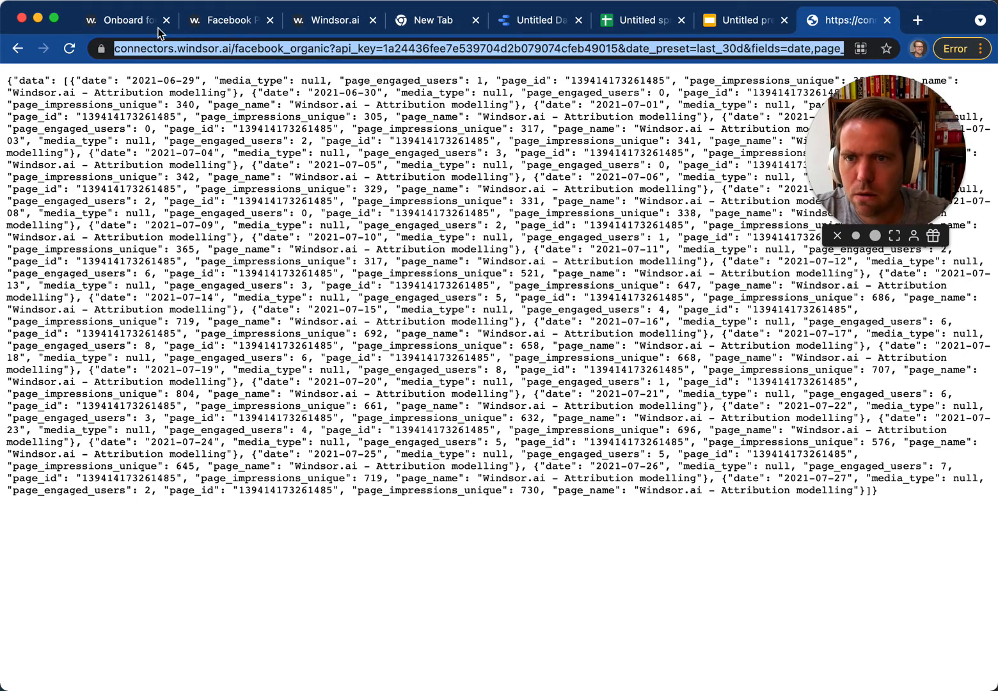
left_click(128, 19)
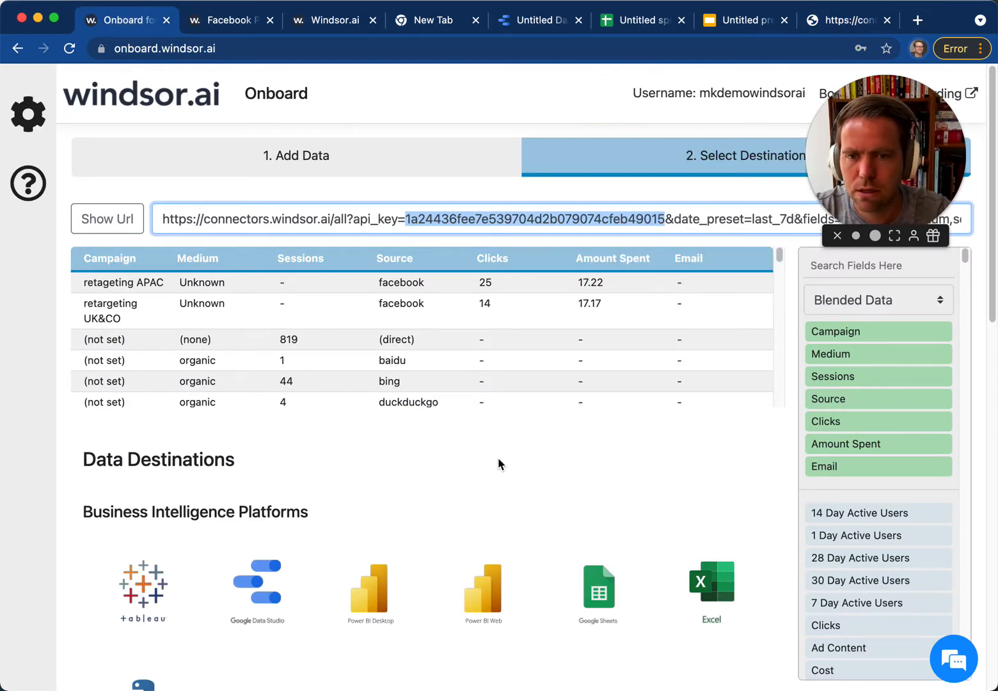
scroll(506, 486, "down", 15)
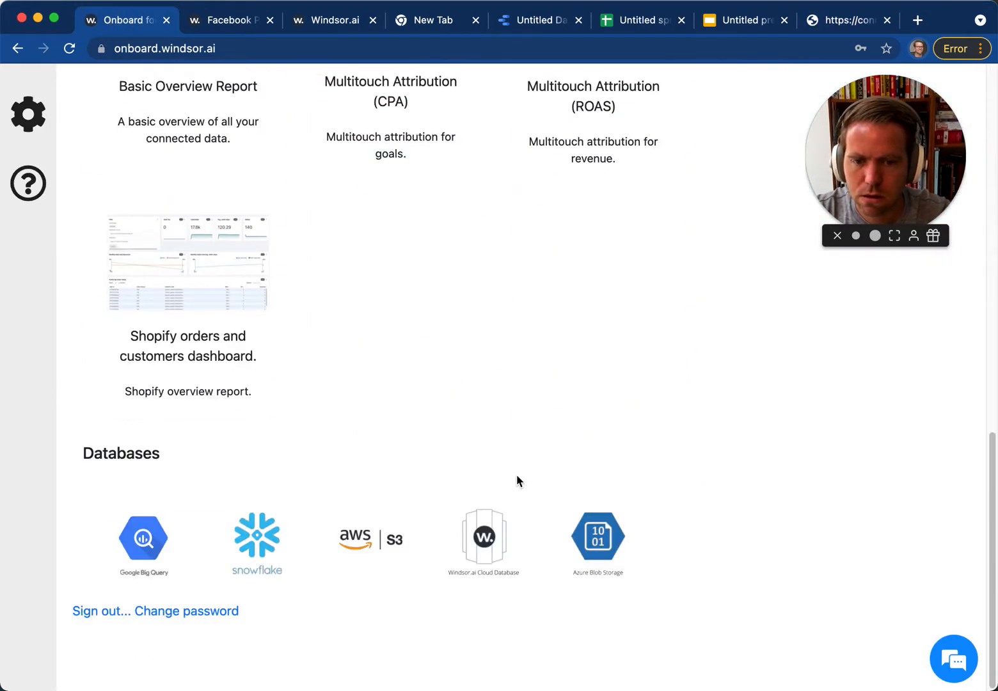
left_click(498, 563)
left_click(90, 451)
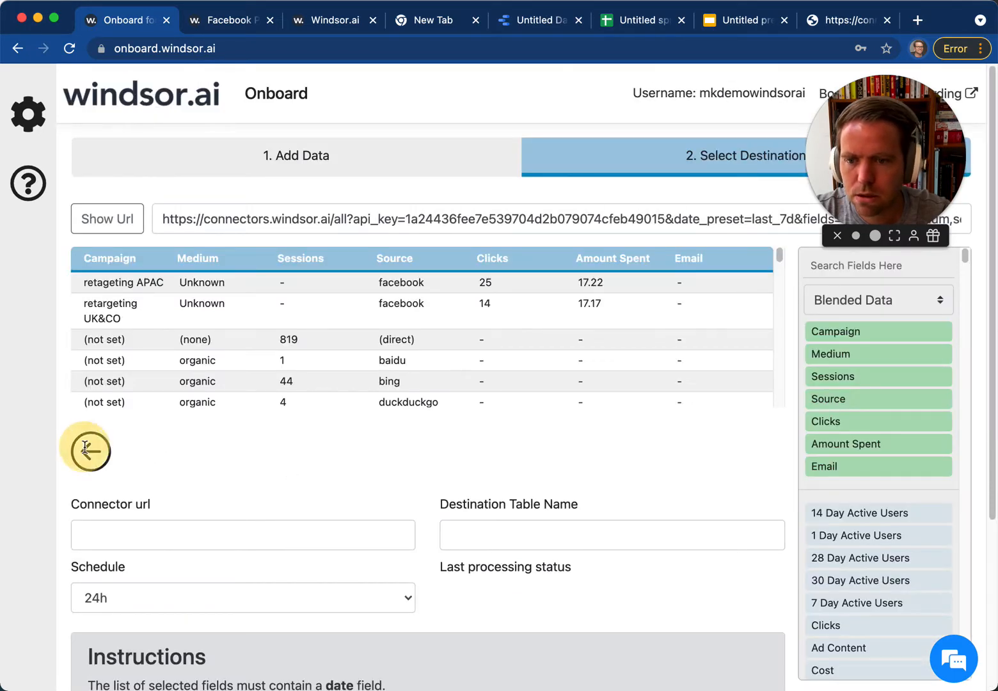
scroll(255, 448, "down", 4)
scroll(255, 443, "down", 10)
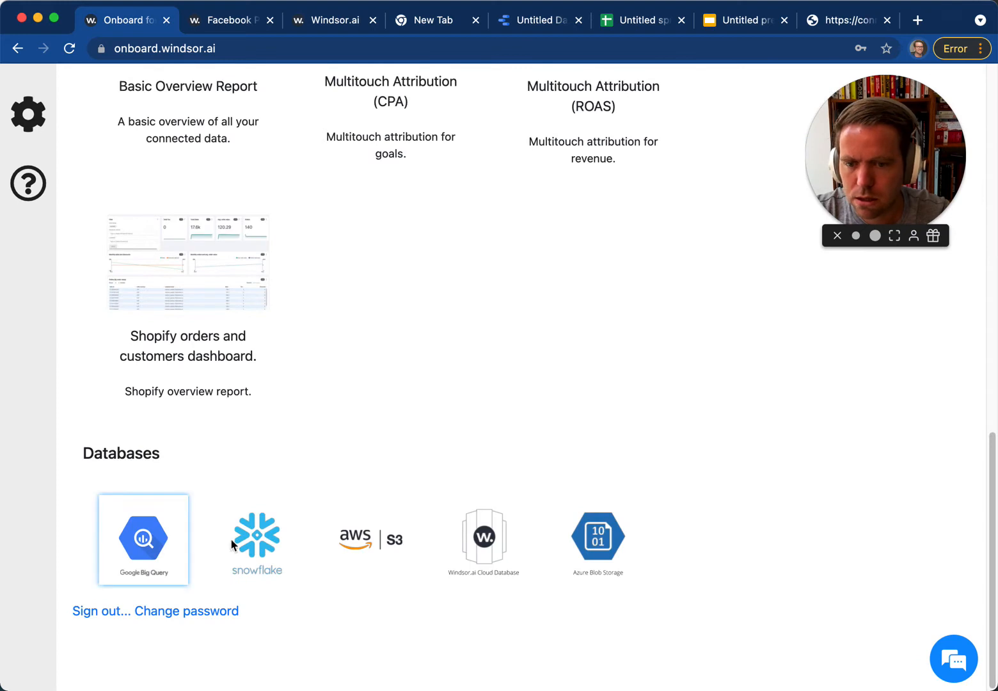
Open the Windsor.ai Cloud Database destination and paste the copied request URL, including its API key, as the connector URL.
left_click(467, 541)
left_click(227, 534)
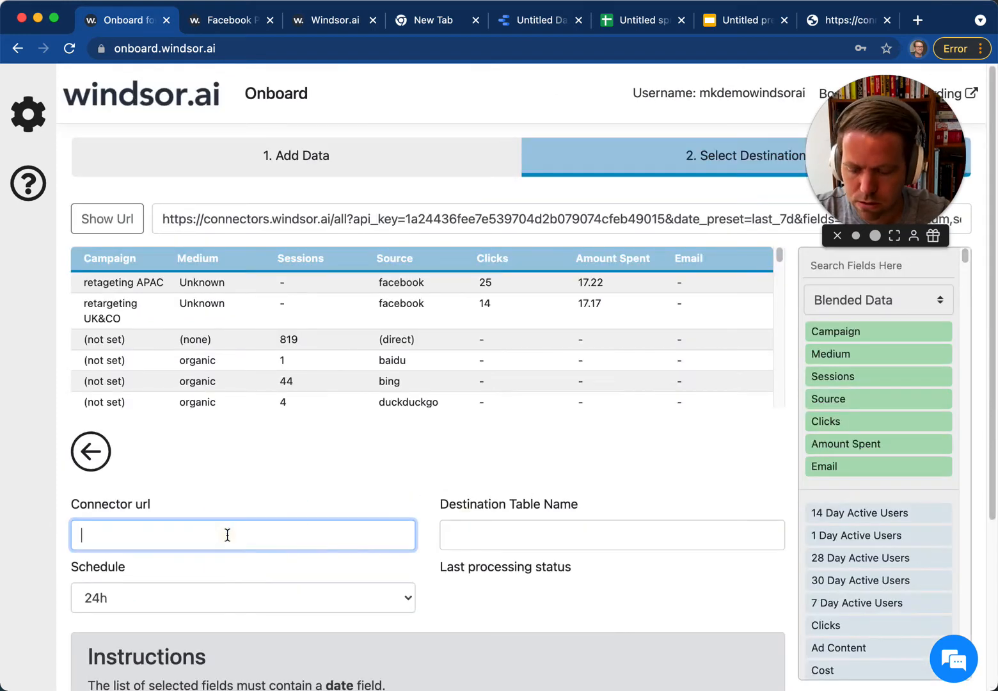
key("cmd+v")
Name the destination table facebook_page_insights and set its schedule to 12h.
left_click(614, 531)
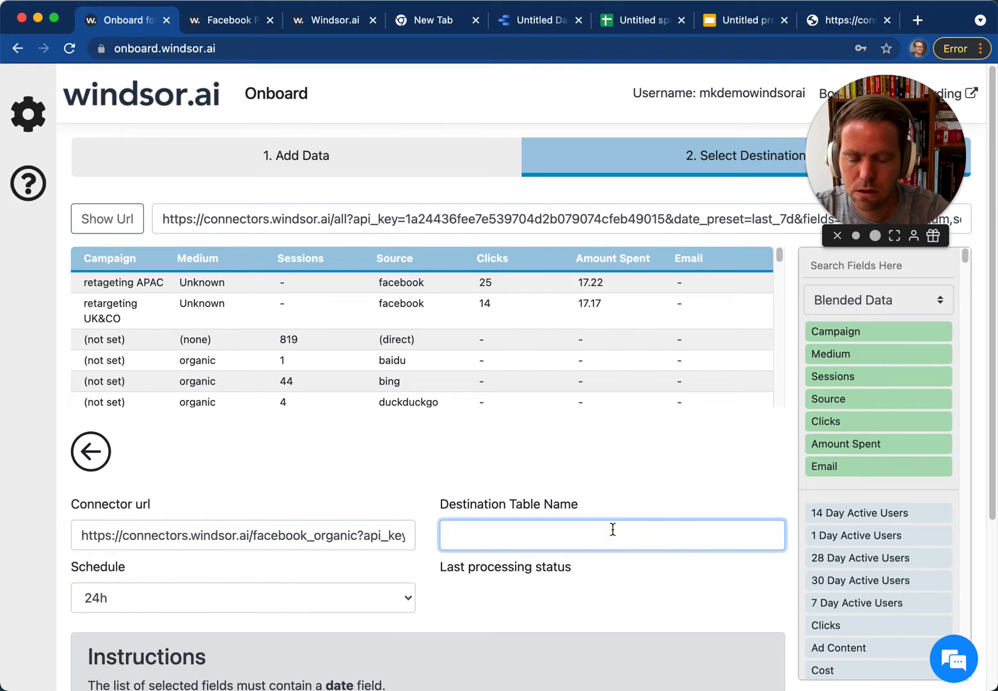
type("facebook_page_insifg")
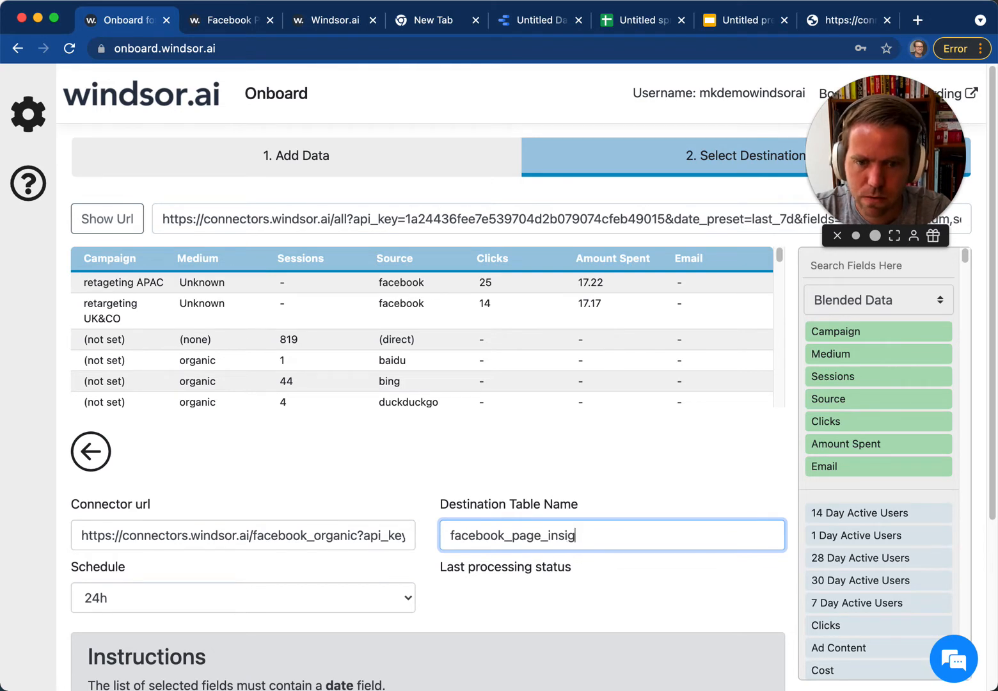
left_click(221, 592)
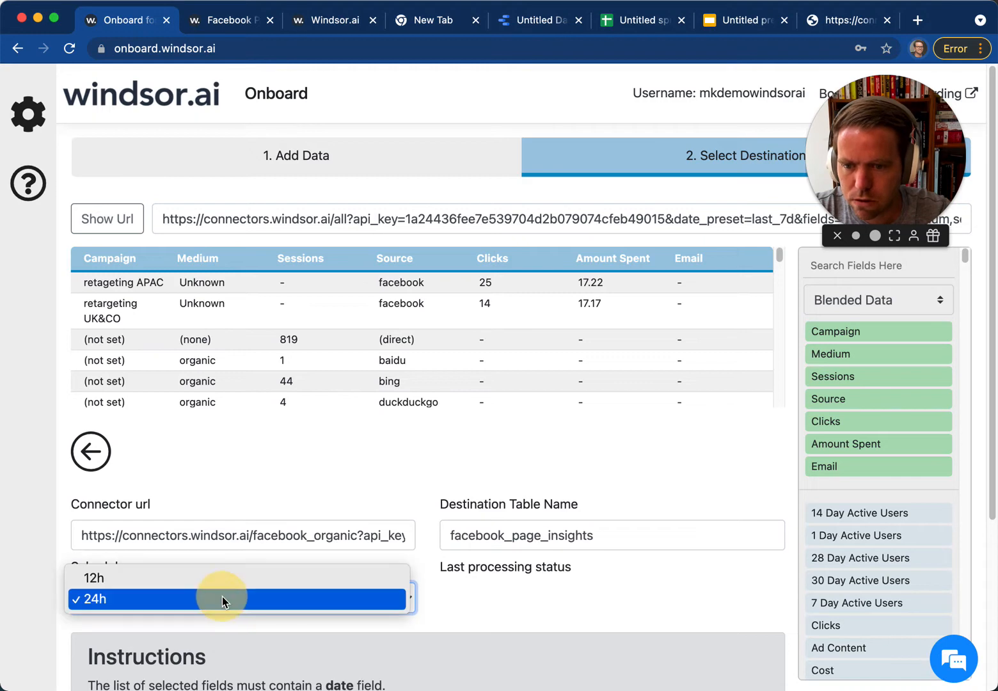
left_click(217, 580)
Check the connector URL and look for the date field in the facebook_organic request's response.
left_click(279, 537)
left_click_drag(279, 536, 333, 536)
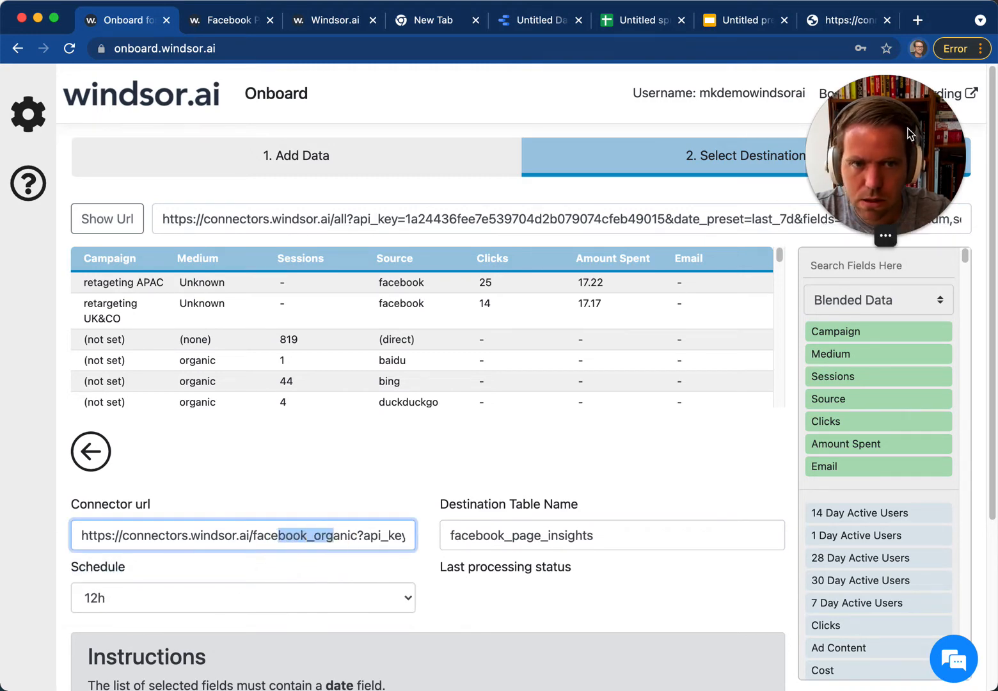
left_click(843, 20)
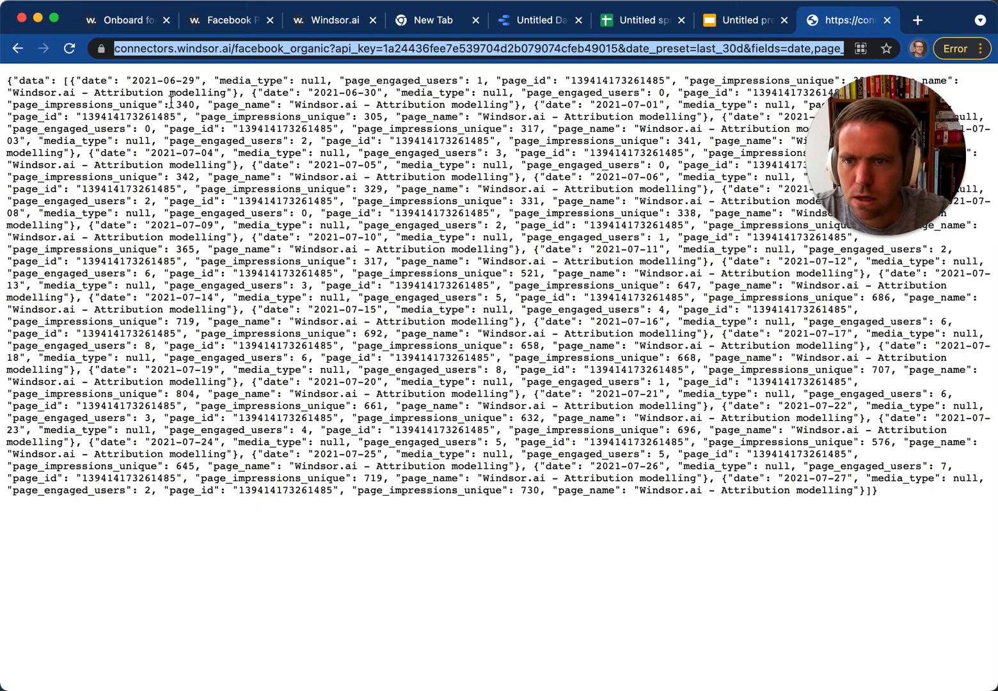
left_click_drag(136, 84, 192, 84)
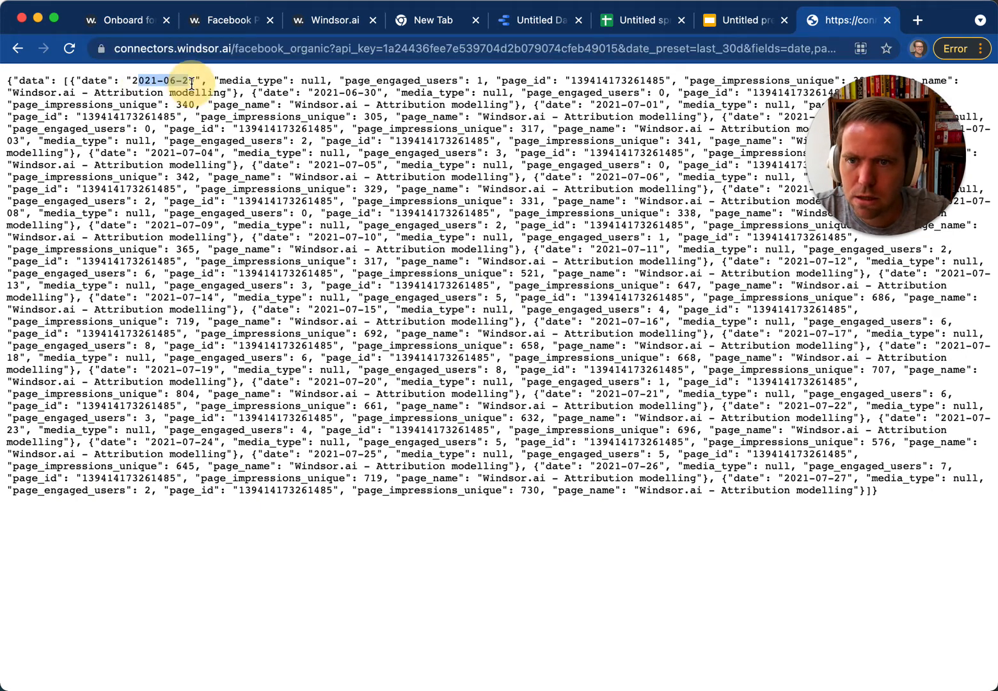
left_click(193, 84)
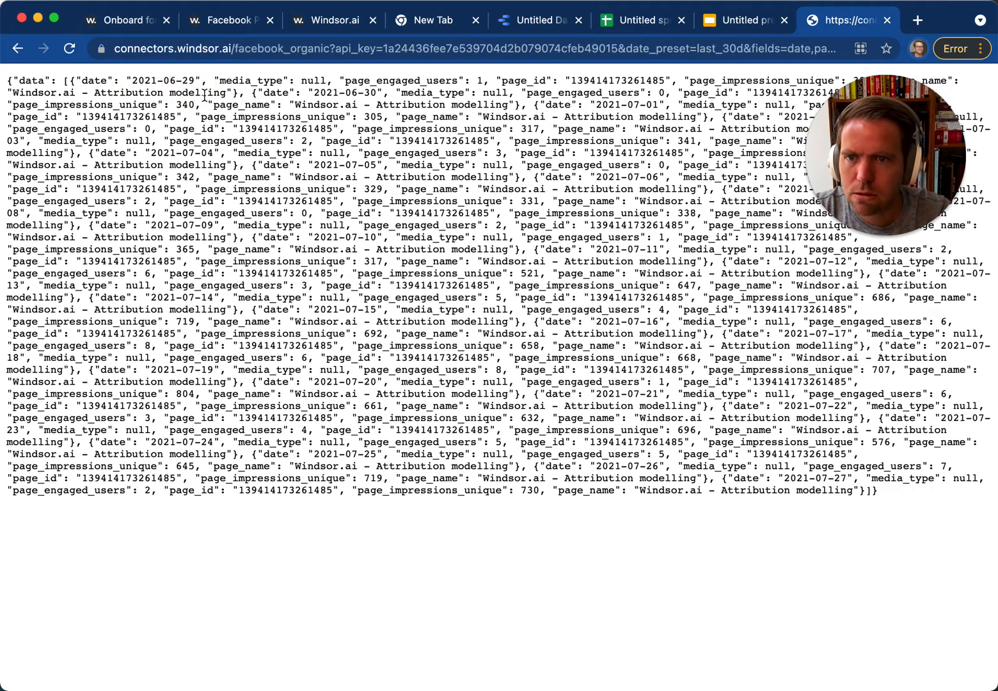
Return to the onboarding page, read the date field instructions and add the facebook_page_insights destination to the cloud database.
left_click(115, 20)
scroll(491, 636, "down", 3)
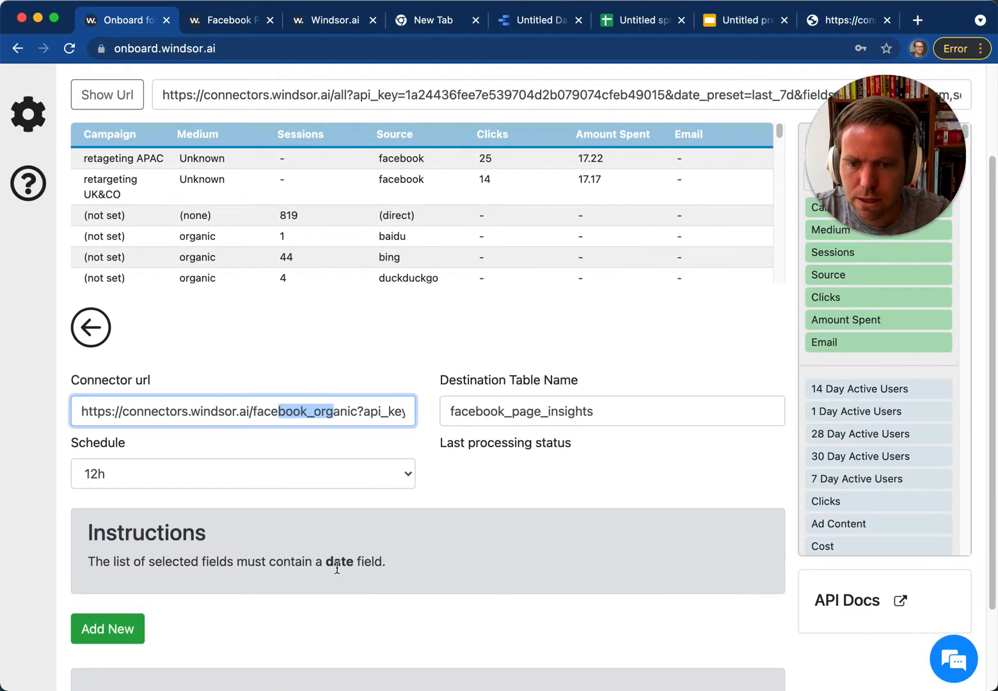
left_click(337, 567)
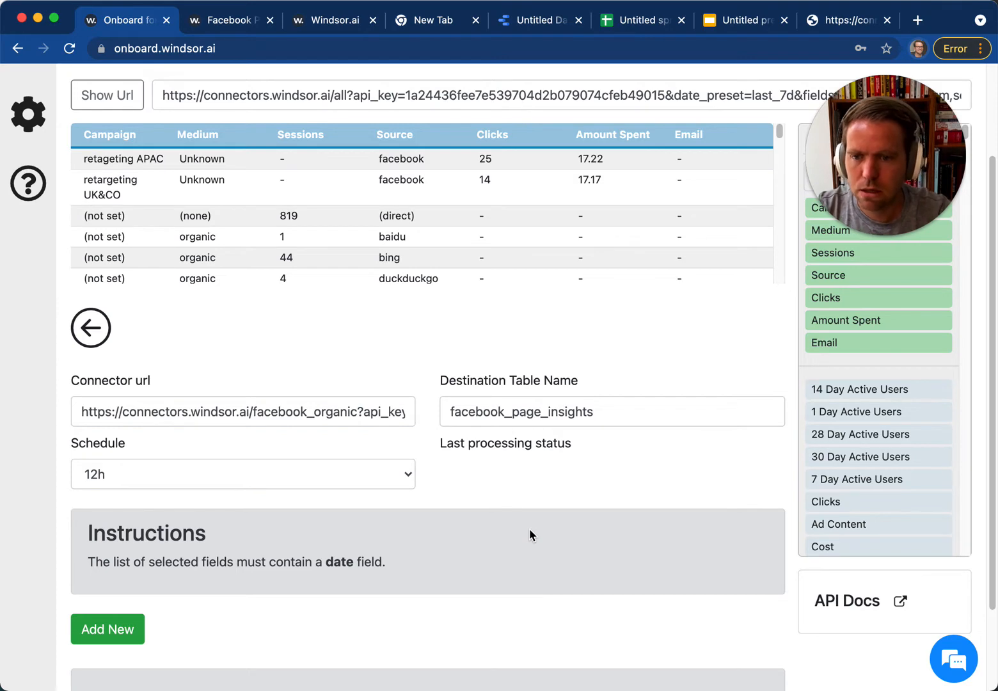
left_click(83, 628)
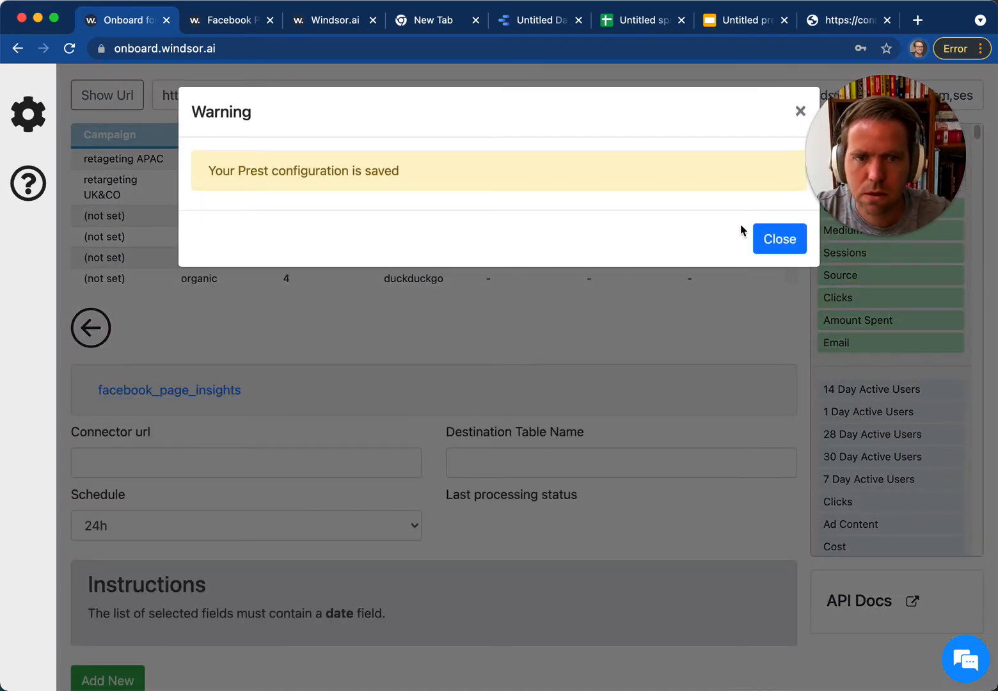
left_click(769, 238)
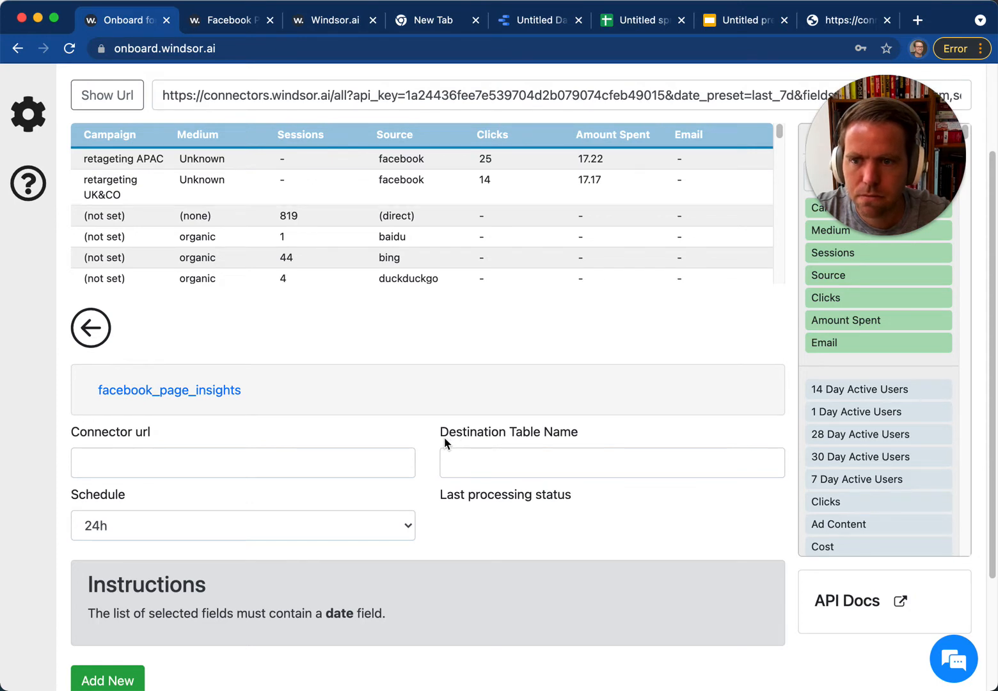
In the Windsor.ai SQL editor, choose the public schema, select the facebook_page_insights table and look through its data preview.
left_click(345, 23)
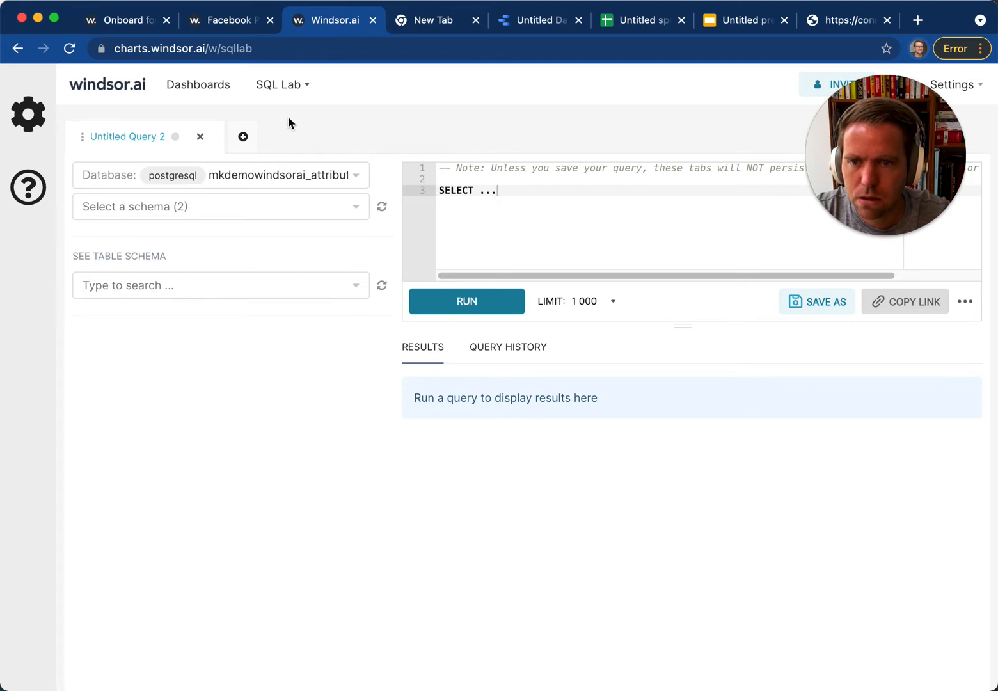
left_click(210, 216)
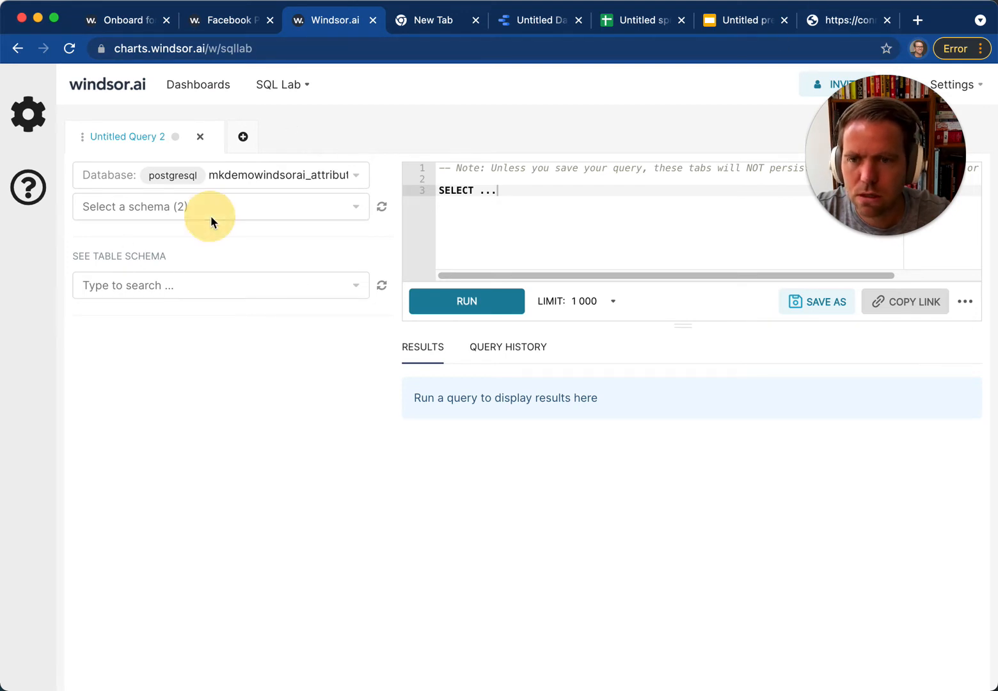
left_click(170, 263)
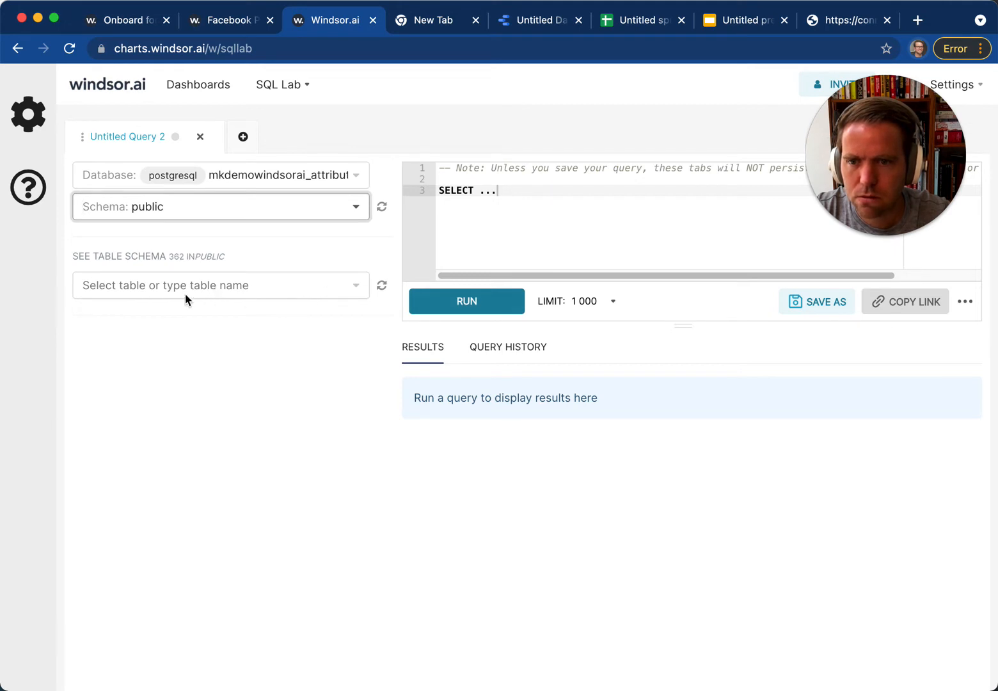
mouse_move(303, 101)
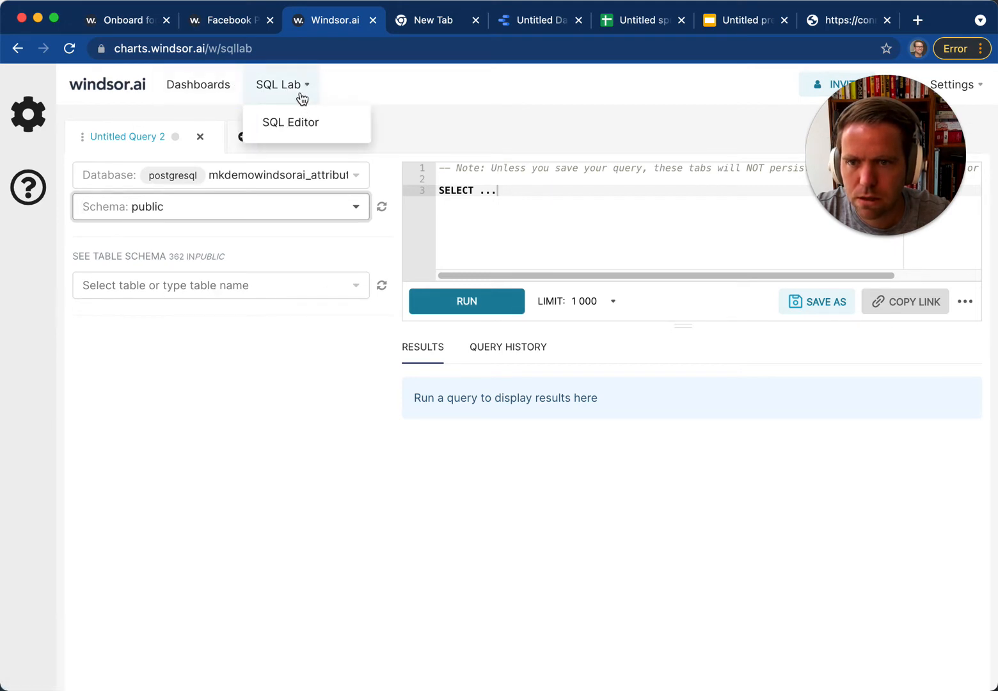
left_click(266, 289)
type("fa")
left_click(215, 313)
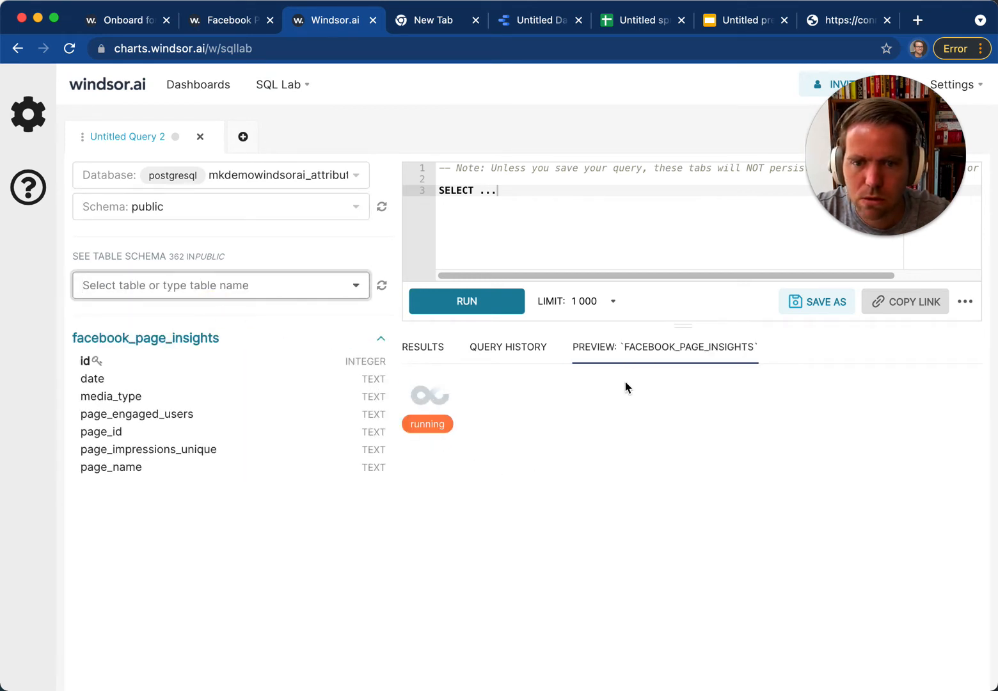
scroll(691, 589, "down", 10)
scroll(640, 595, "up", 10)
scroll(611, 585, "up", 1)
left_click_drag(566, 670, 922, 666)
left_click_drag(795, 660, 434, 630)
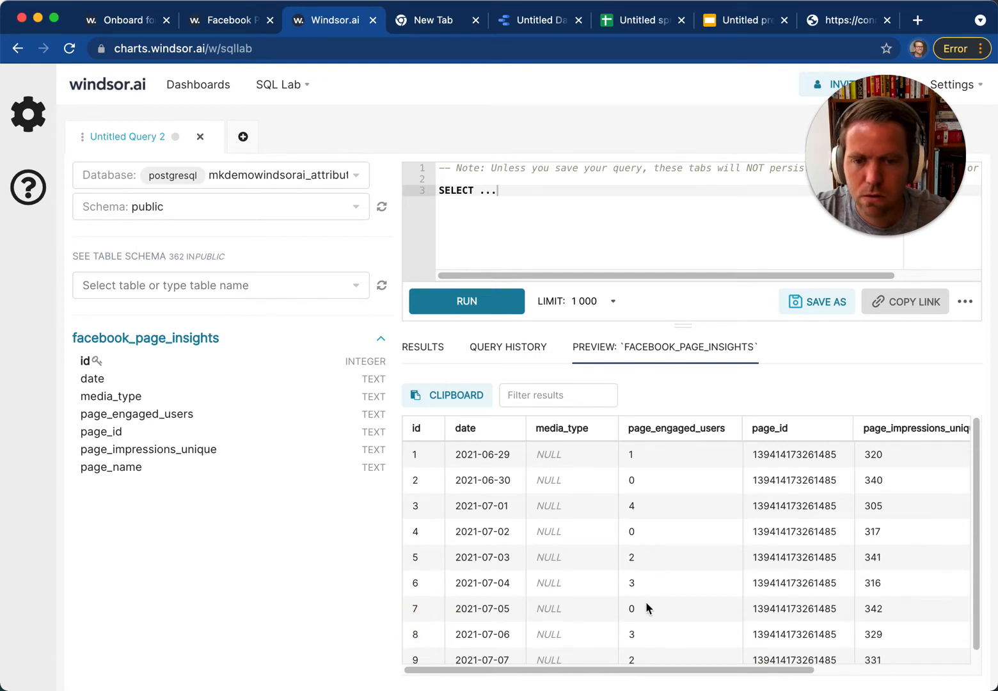
Write the query SELECT * from facebook_page_insights; and run it.
left_click(518, 190)
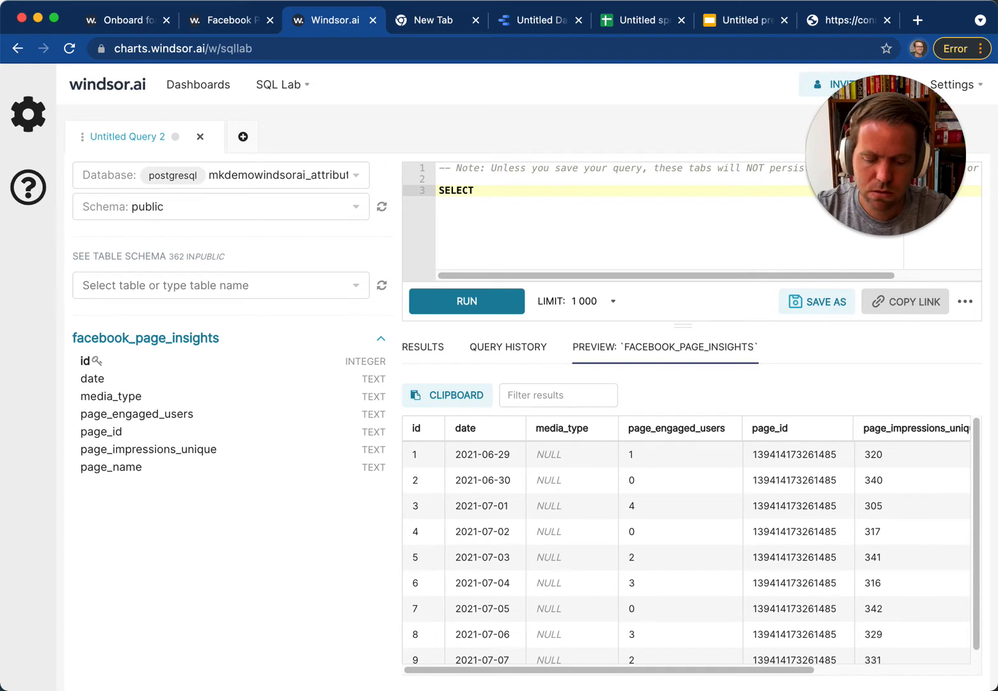
type("from ")
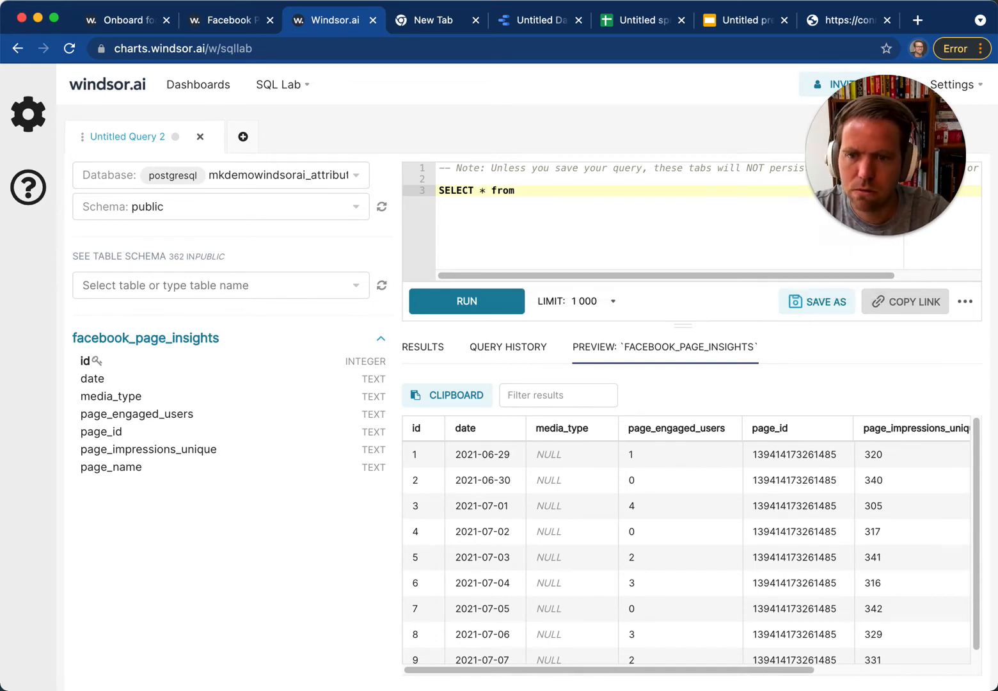
type("fac")
left_click(542, 204)
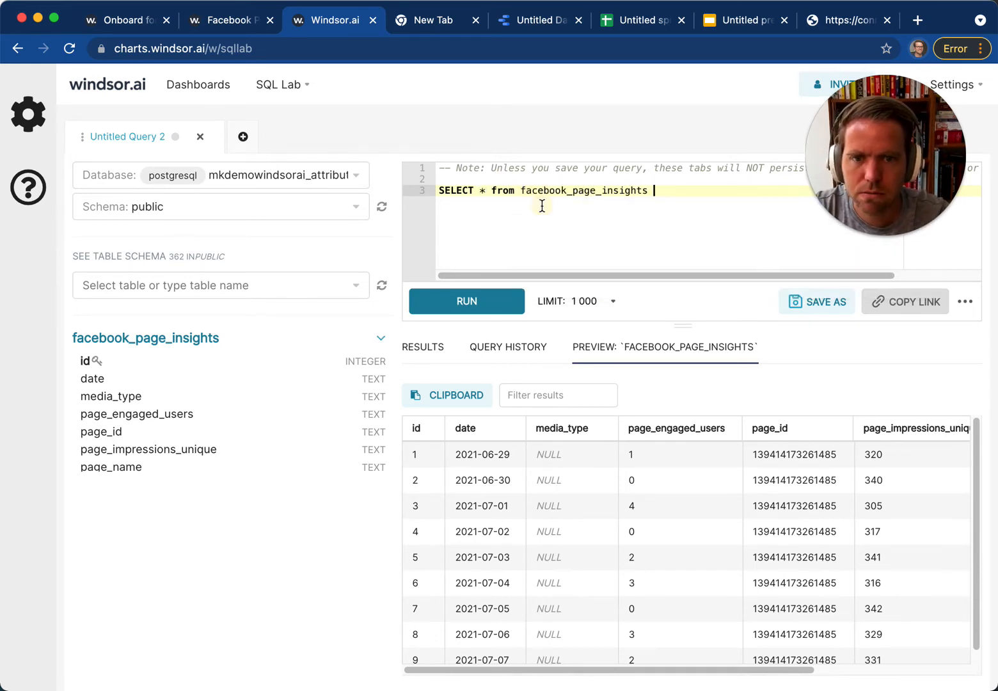
left_click(701, 196)
key("BackSpace")
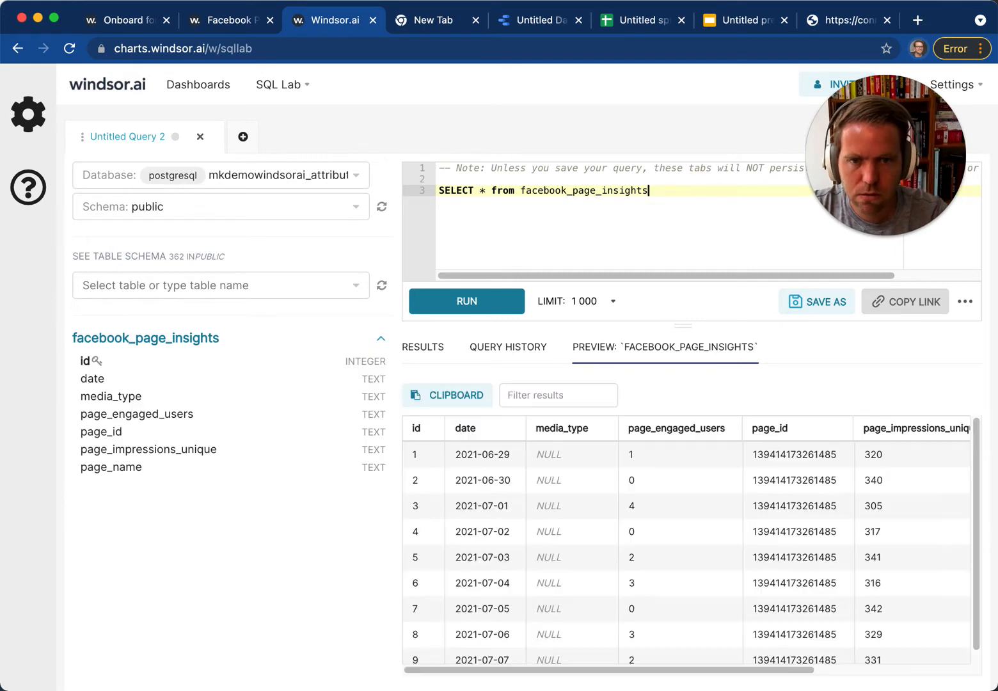
key("shift+Up")
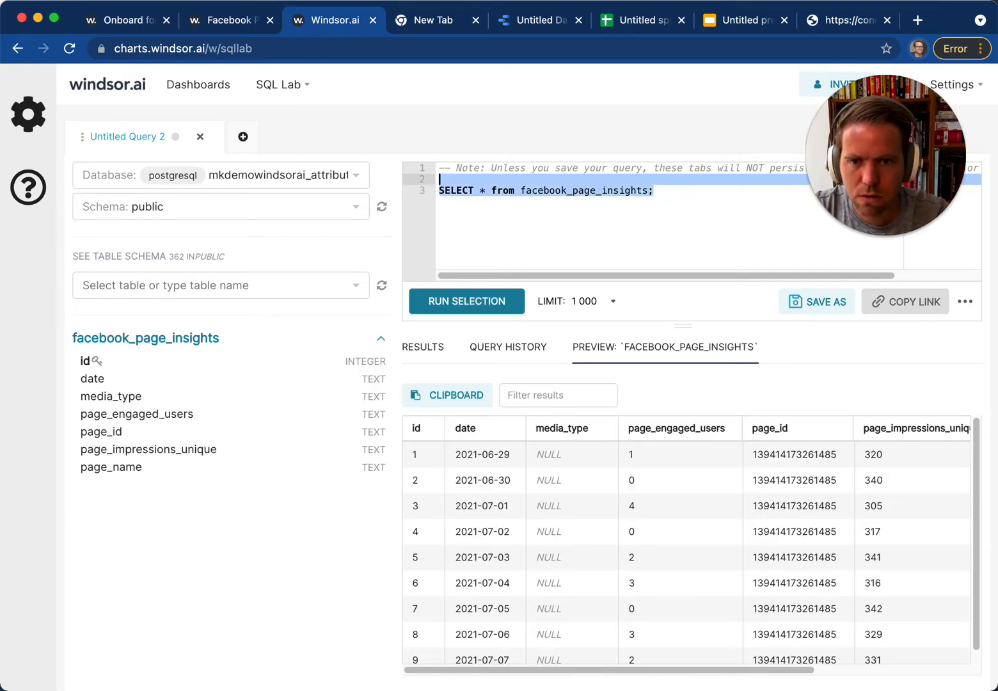
left_click(502, 312)
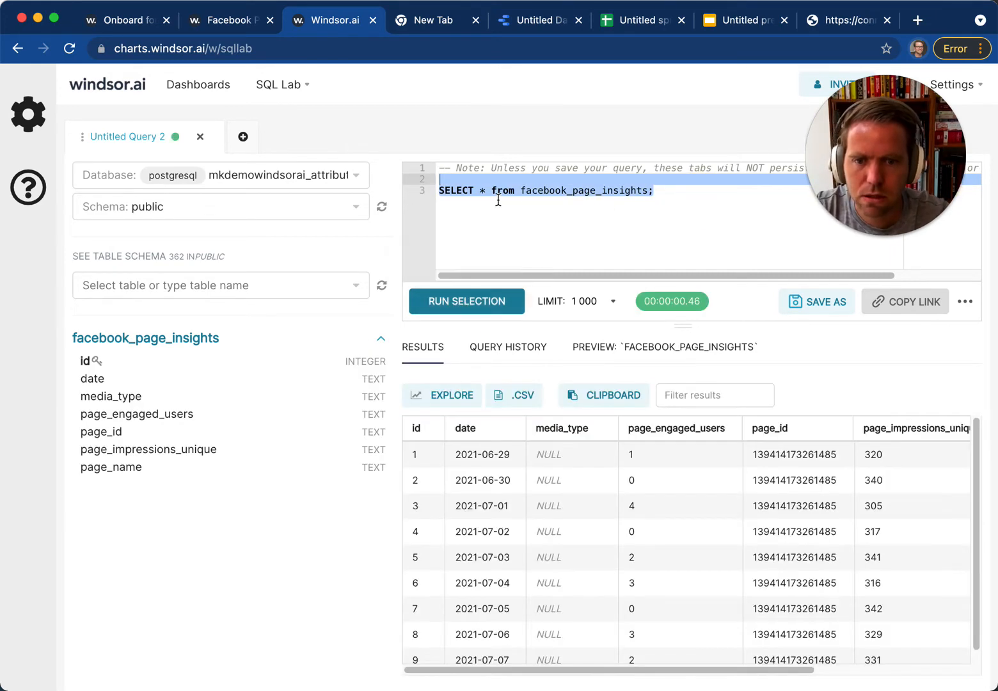
Save the query under the name facebook_page_insights_export.
left_click(822, 301)
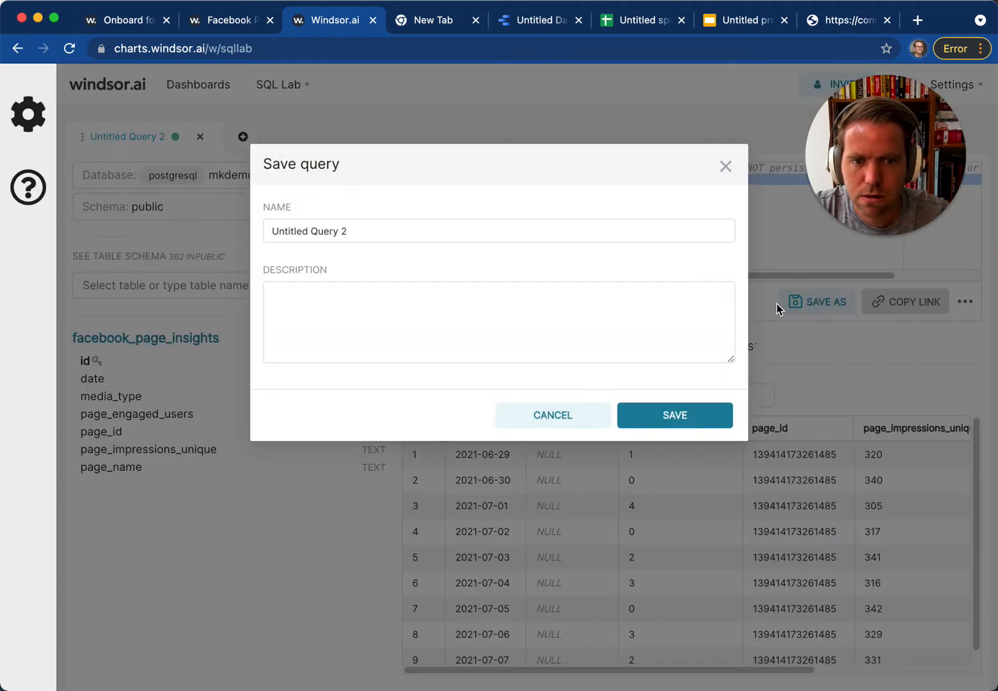
triple_click(462, 228)
type("facebook_page_insights_export")
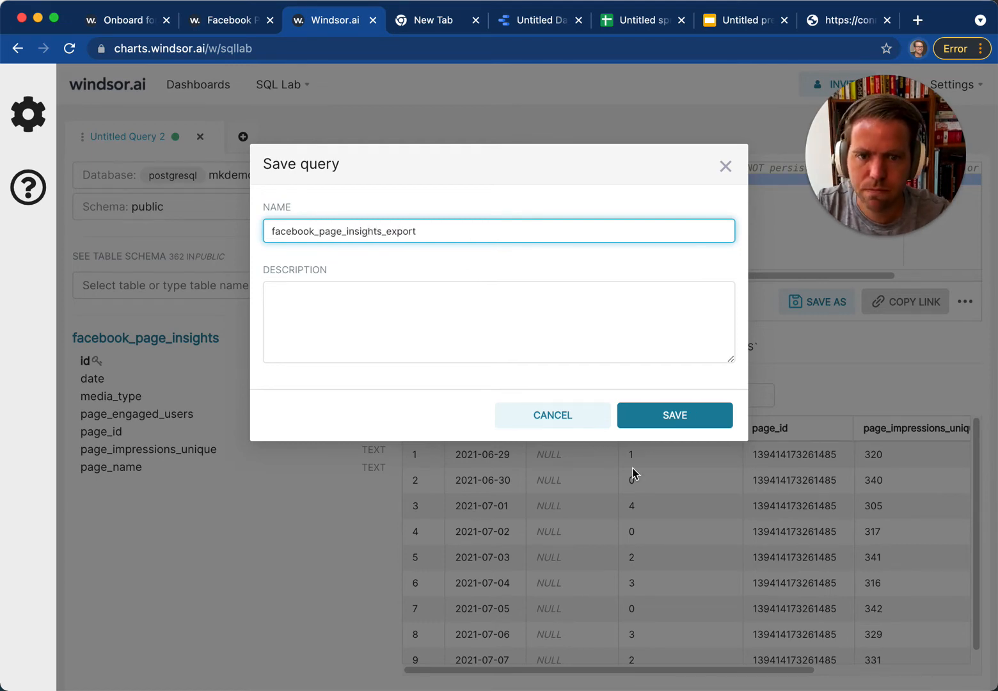
left_click(699, 419)
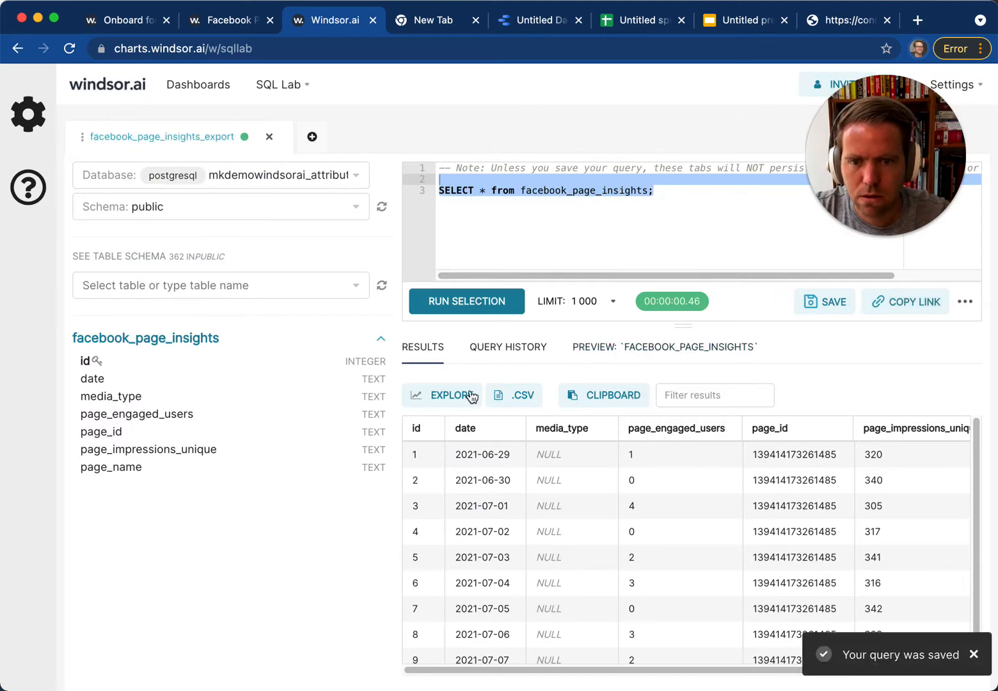
Save the query results as a new virtual dataset named facebook_page_insights_export and open it for exploring.
left_click(457, 395)
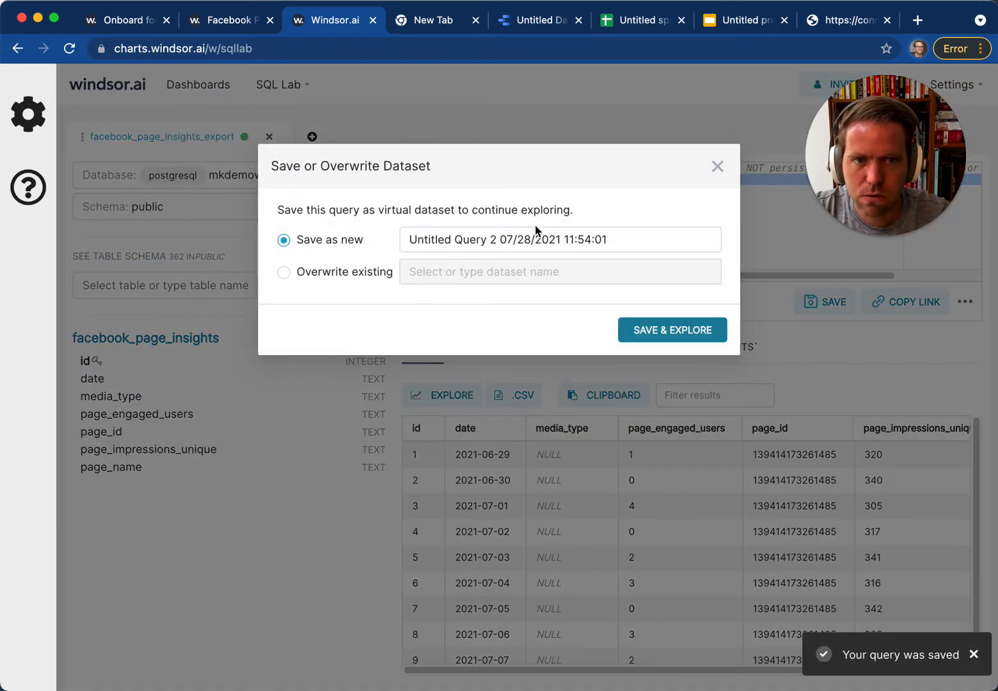
left_click_drag(630, 238, 409, 239)
type("facebook_page_insights_export")
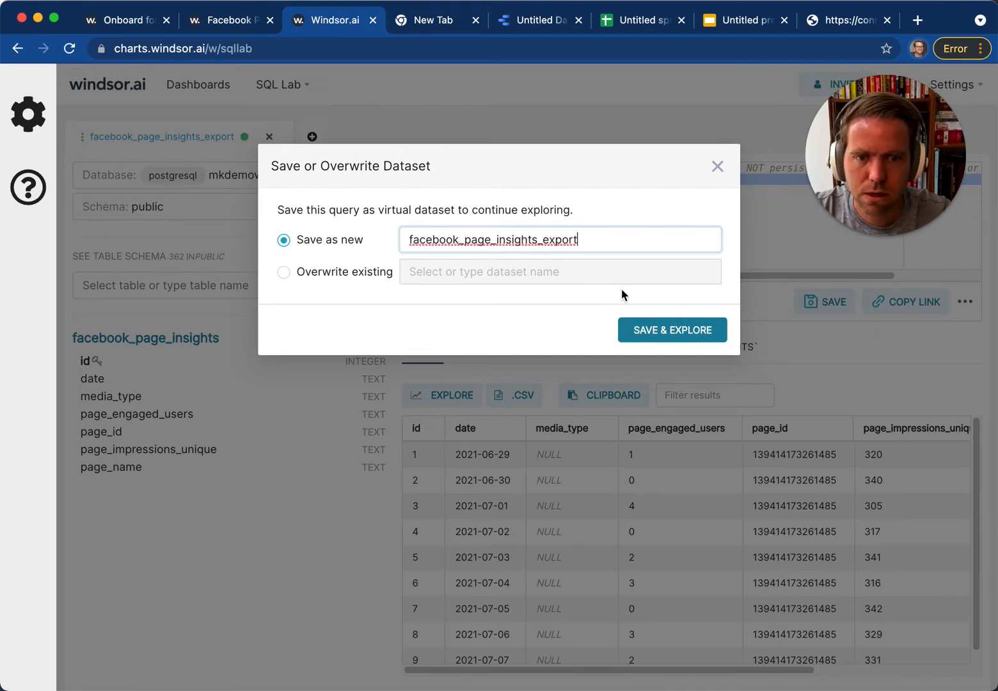
left_click(652, 329)
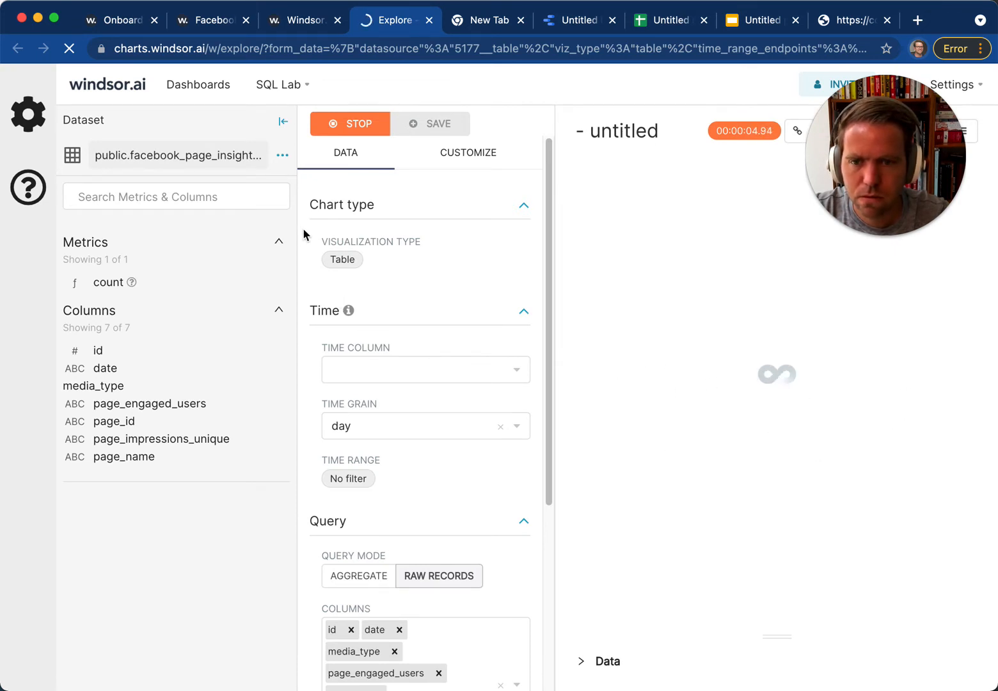
Collapse the dataset's metrics and columns list, then look through the table chart's records and its query settings.
left_click(284, 121)
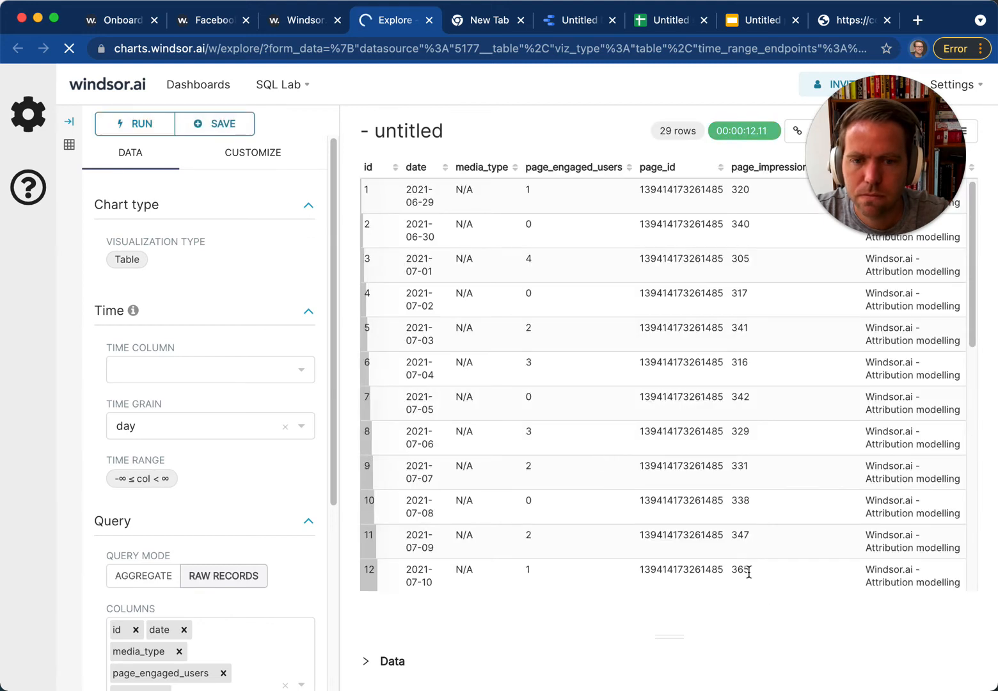
scroll(518, 480, "down", 9)
scroll(518, 467, "up", 9)
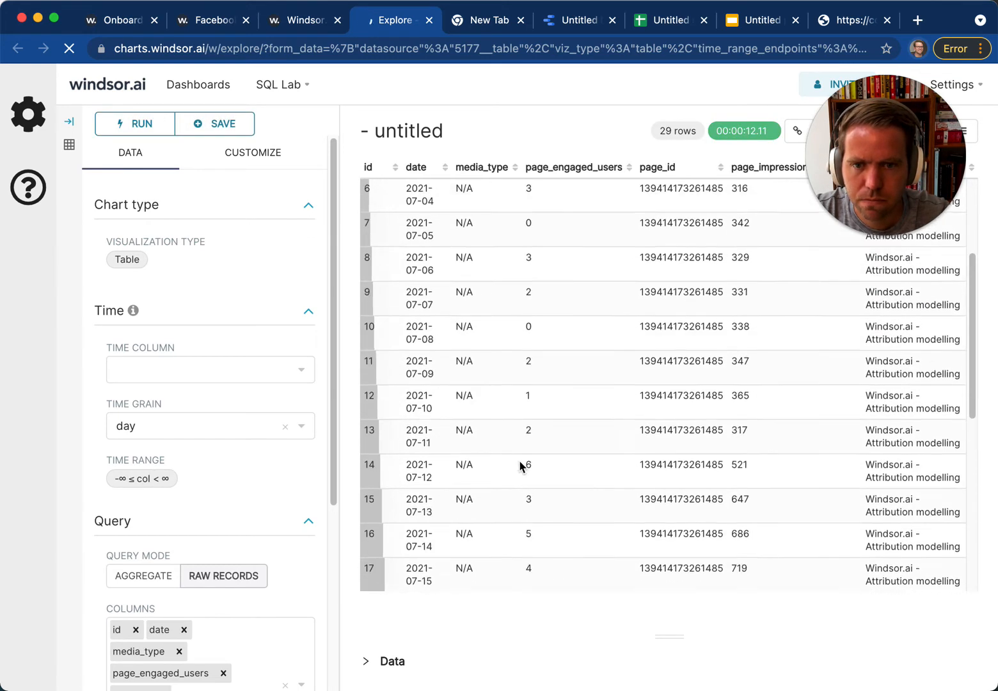
scroll(165, 543, "down", 5)
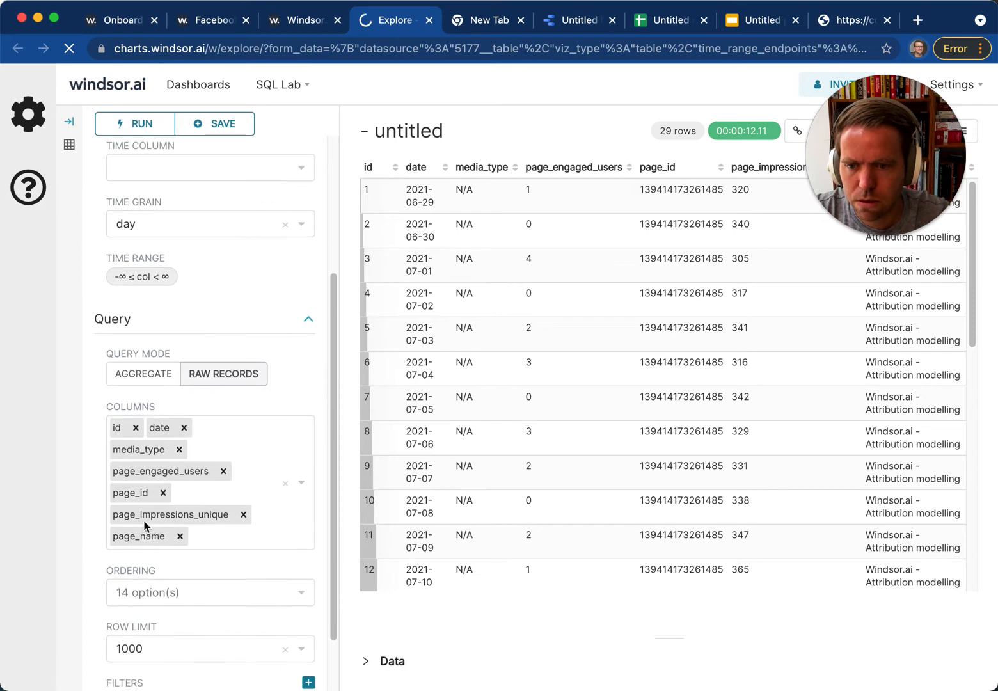
Remove the id and media_type columns from the table chart, rerun the query and look over the records.
left_click(136, 429)
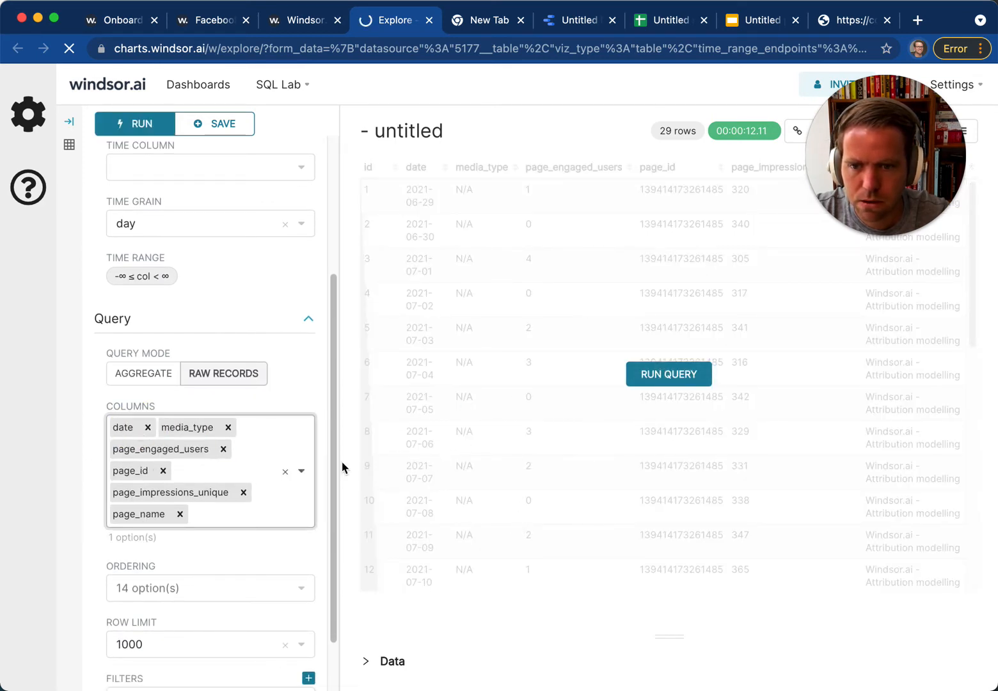
left_click(227, 428)
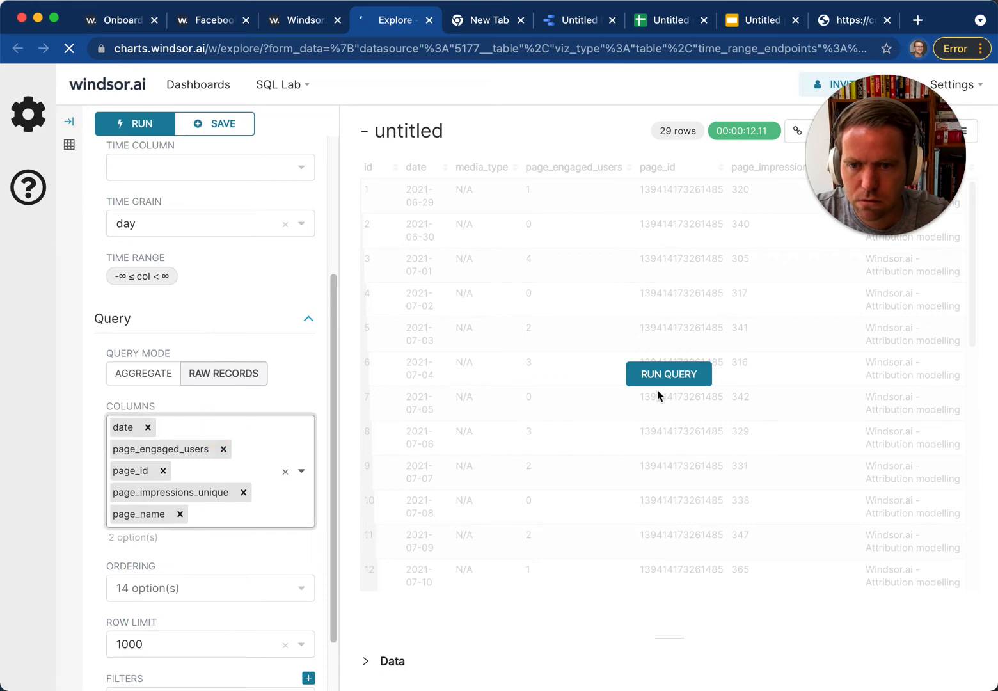
left_click(656, 384)
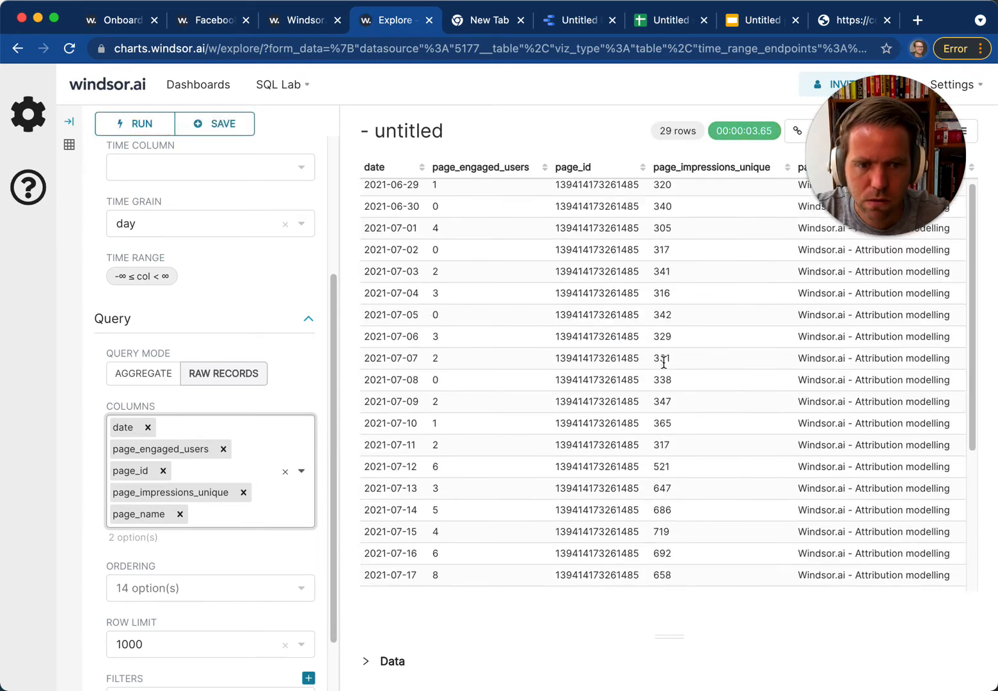
scroll(661, 361, "down", 5)
scroll(662, 357, "up", 5)
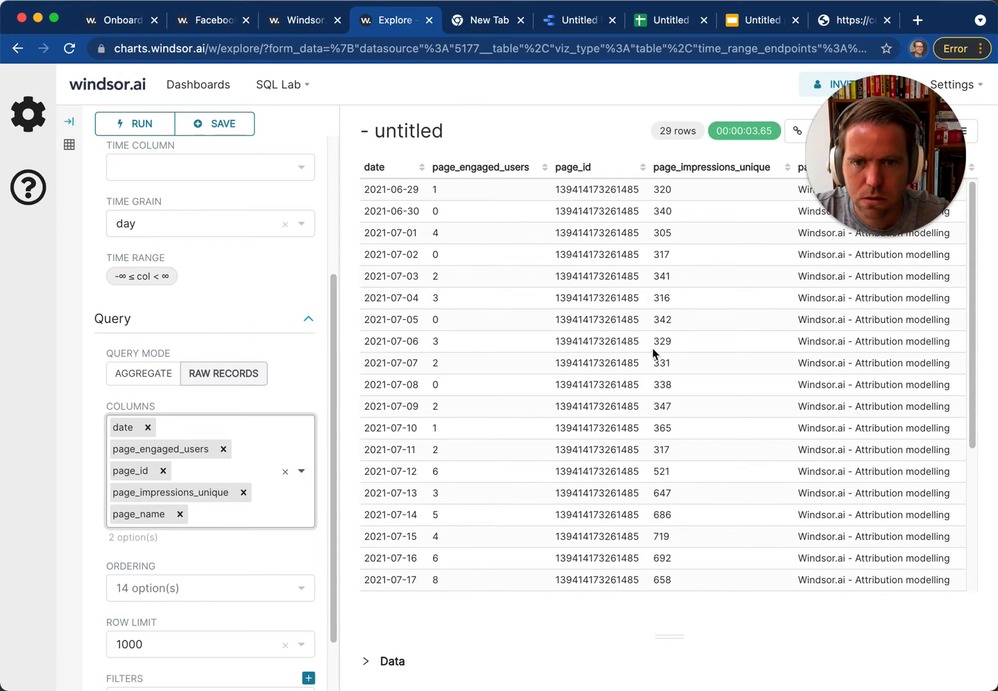
Generate the CSV export link for the table chart and copy it.
left_click_drag(880, 167, 136, 598)
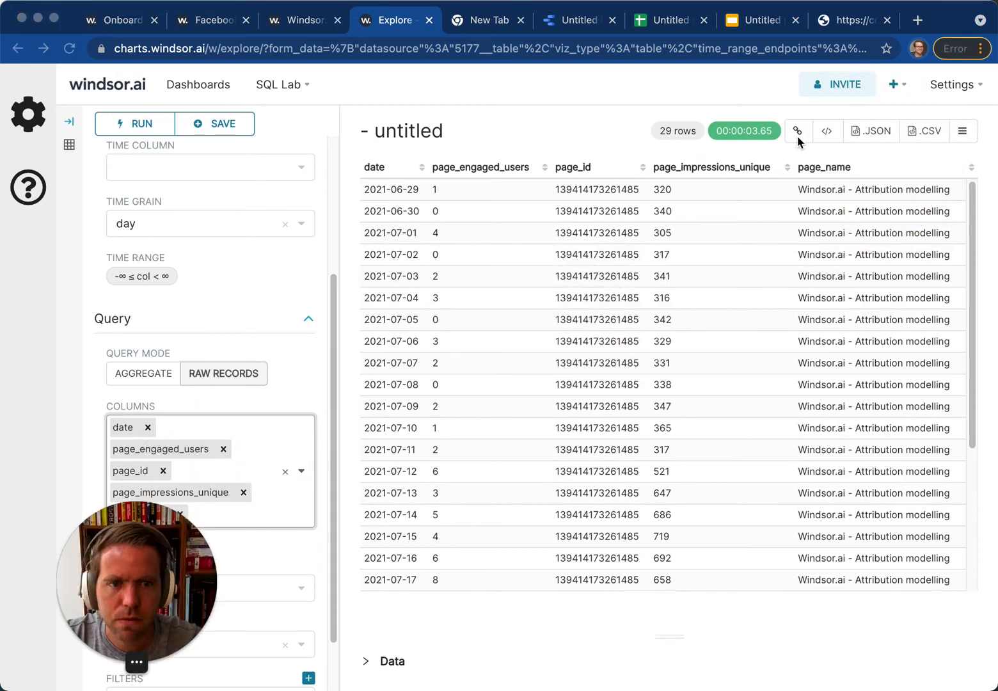
left_click(926, 132)
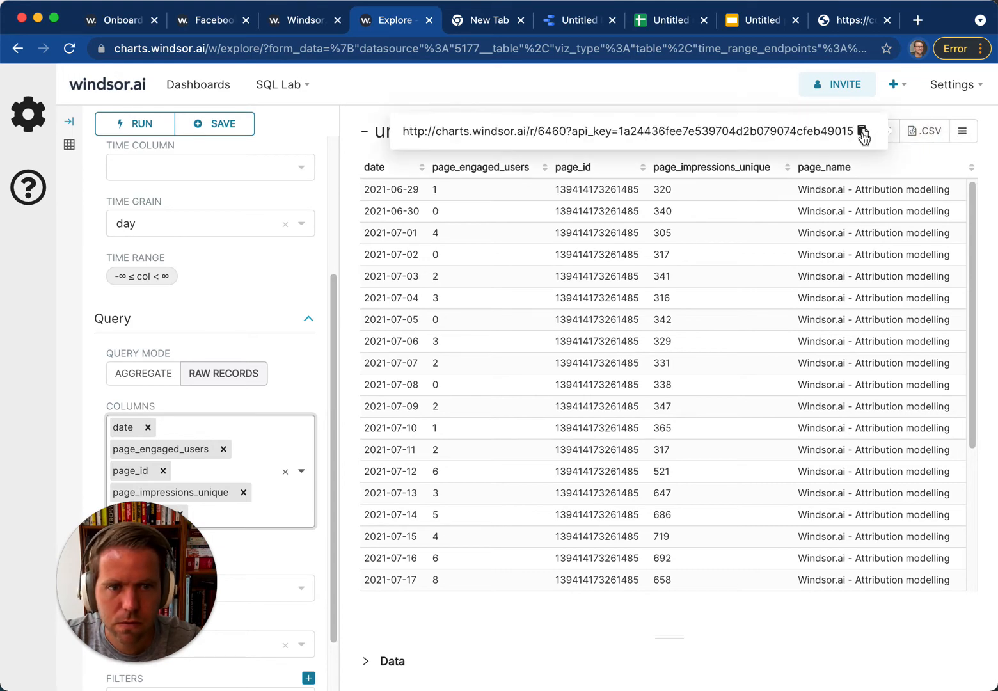
left_click(863, 131)
Switch to the untitled Google Sheets spreadsheet and enter an importdata formula in A1 with the copied CSV link containing the API key.
left_click(639, 20)
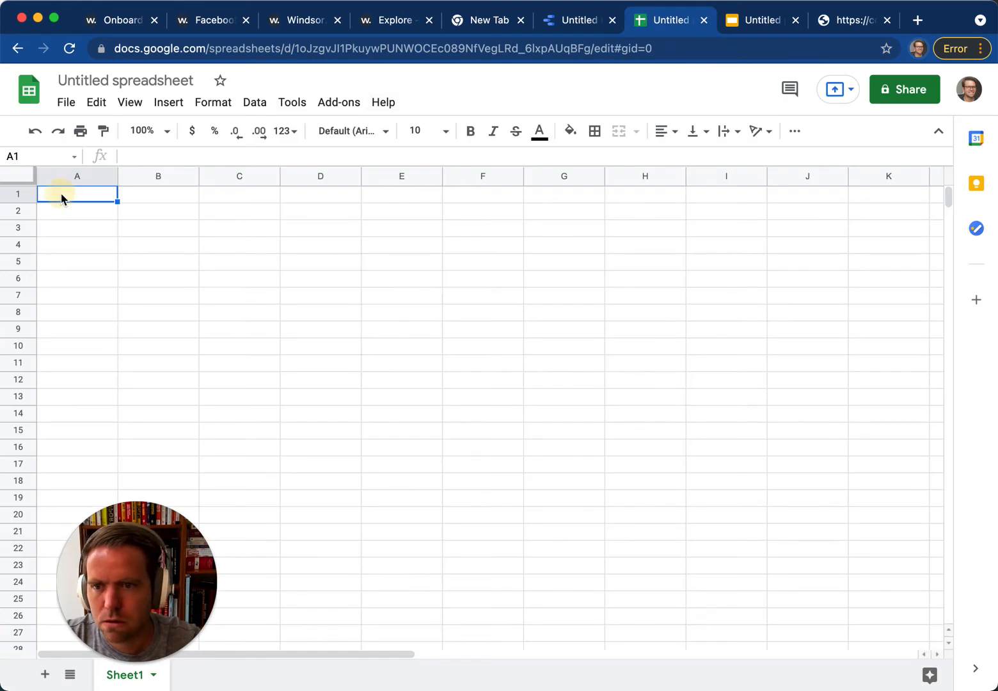
type("=")
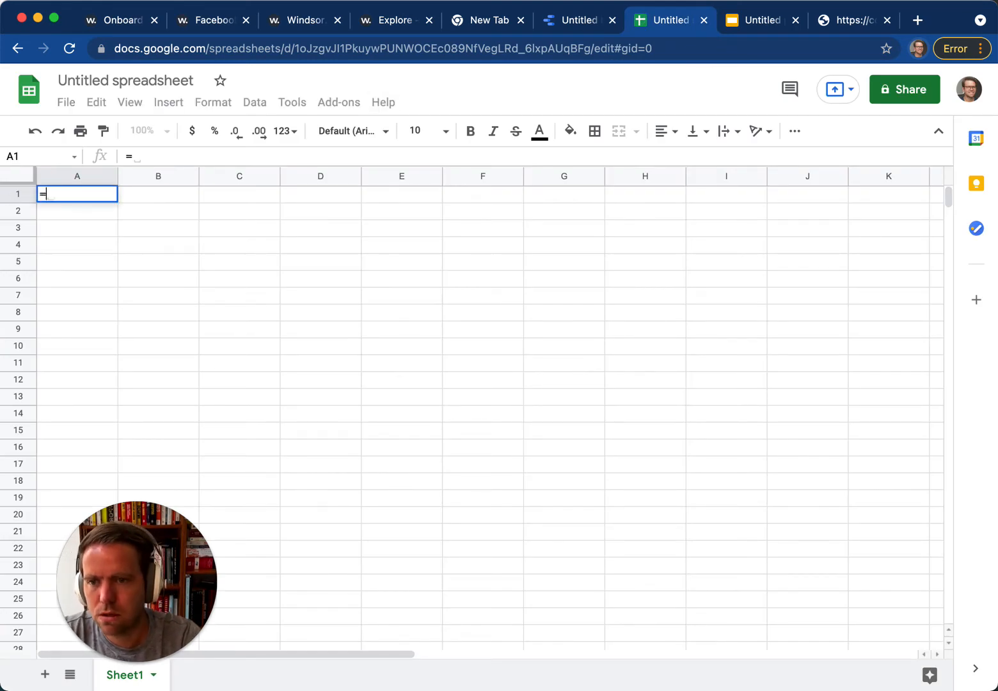
type("import")
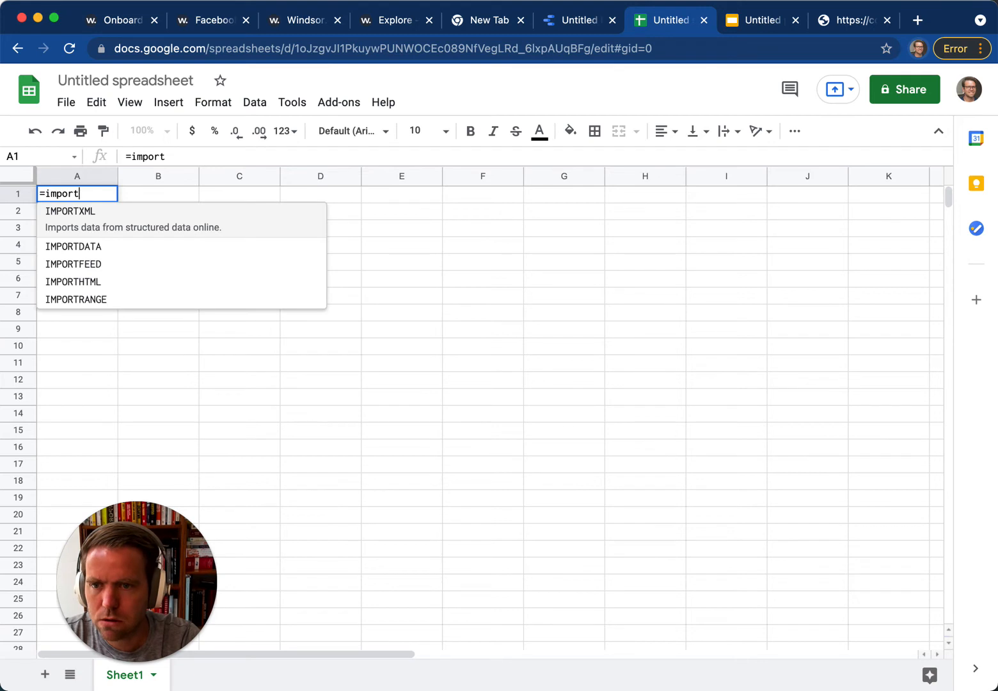
type("data(\"")
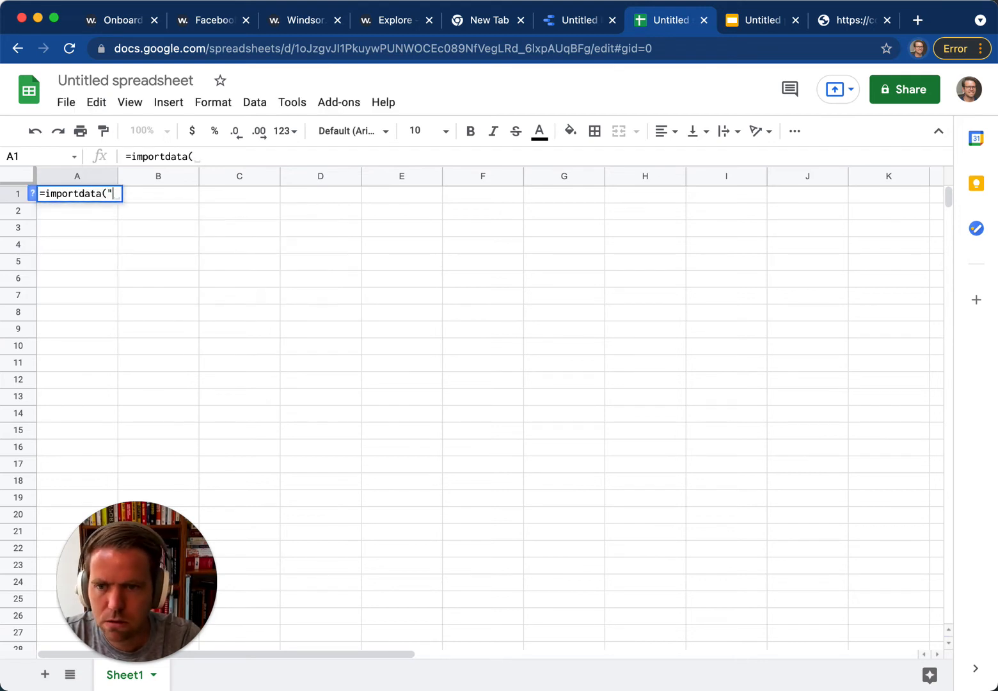
key("super+v")
type(")")
key("Return")
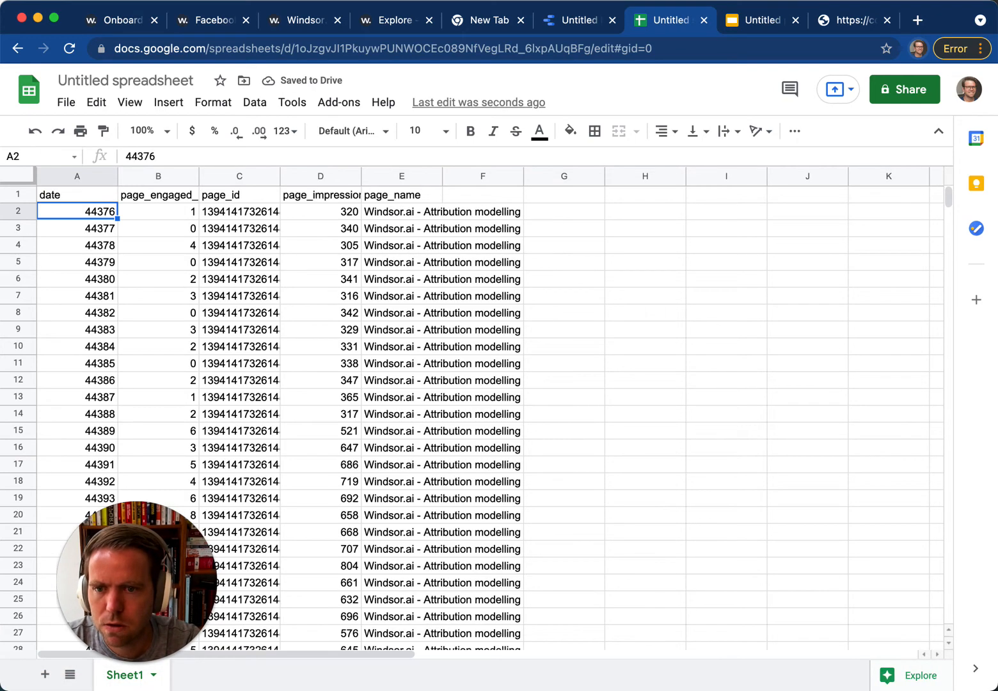
Switch to Google Data Studio and select the JSON connector by Windsor.ai for the untitled data source.
left_click_drag(136, 604, 877, 297)
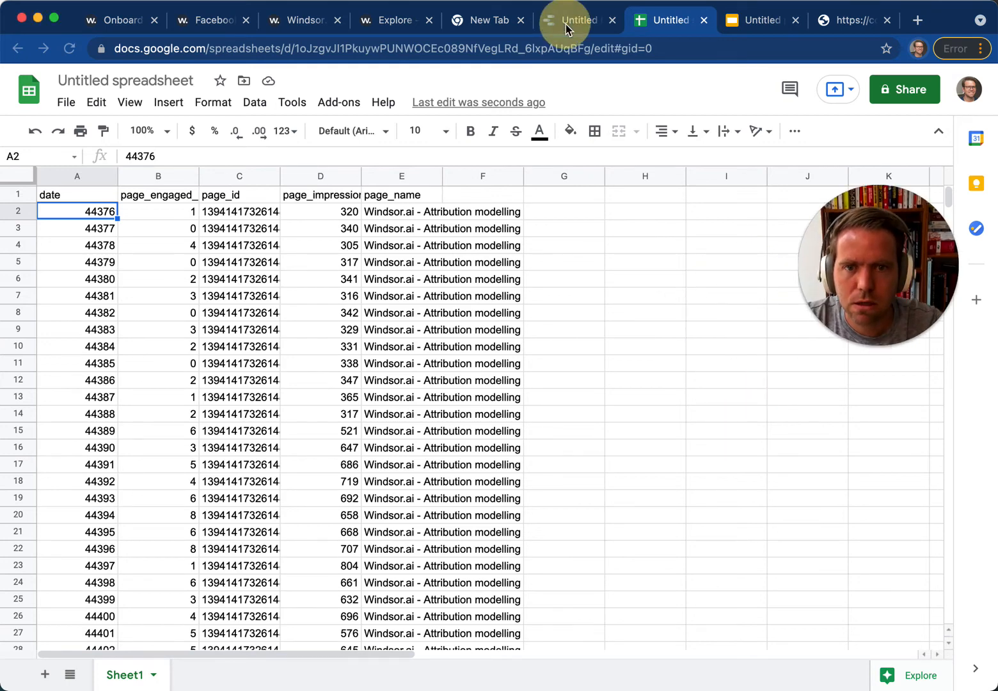
left_click(566, 24)
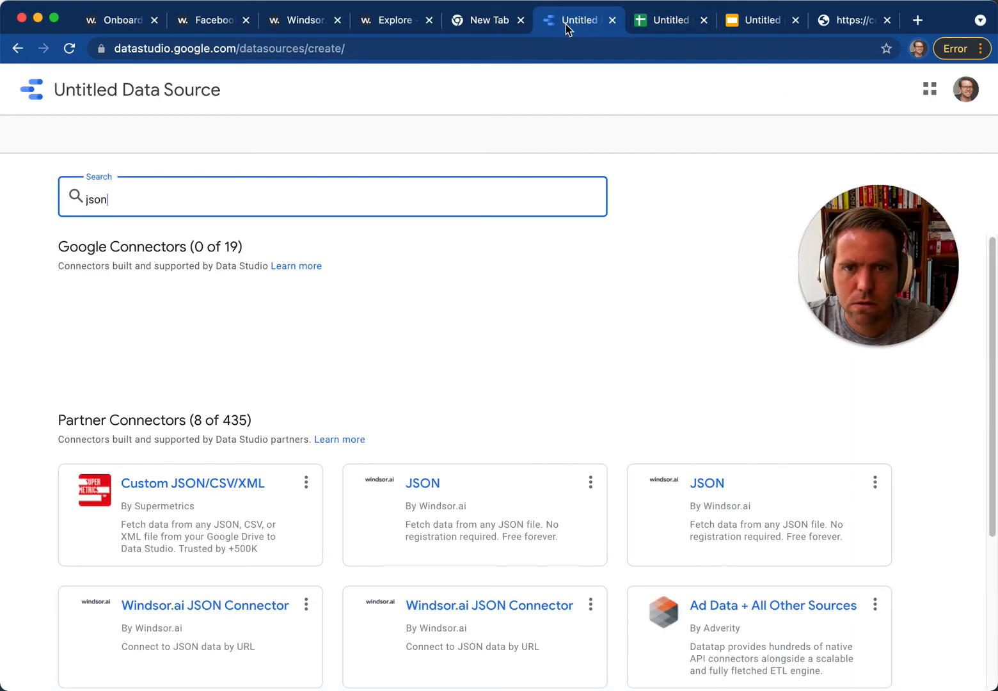
left_click(498, 525)
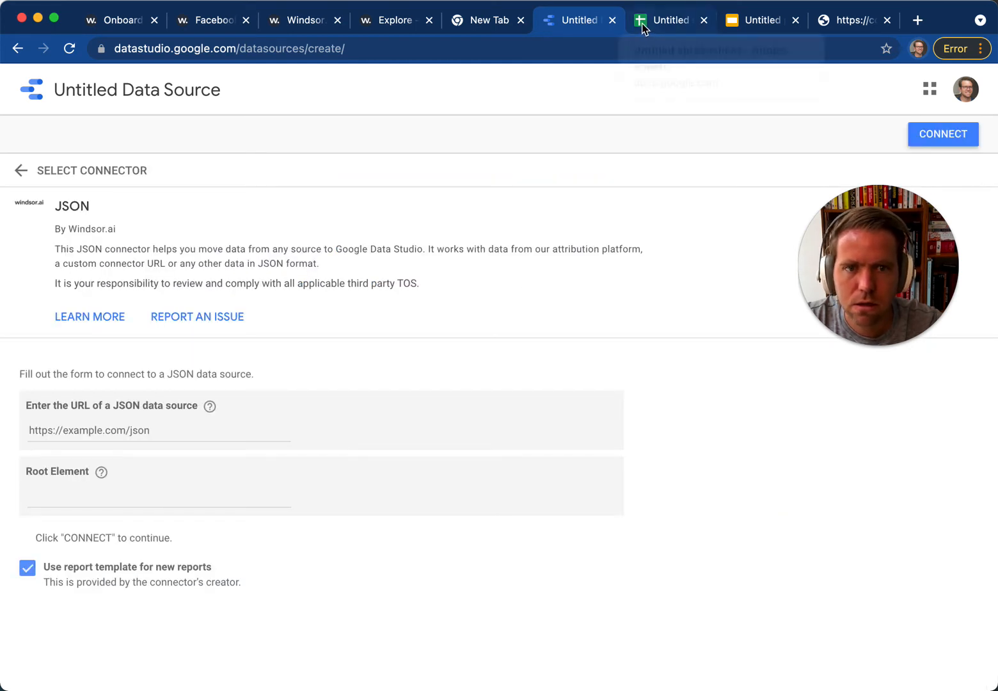
Look up the root key in the connector's JSON output, close the empty browser tab and set the data source's root element to data.
left_click(853, 21)
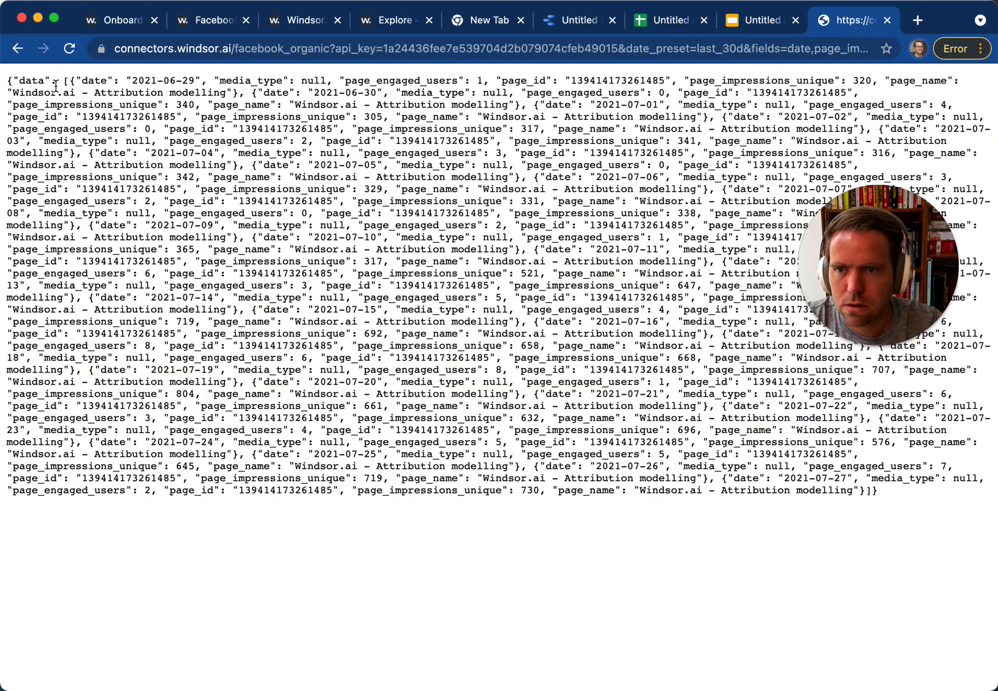
mouse_move(22, 82)
left_mouse_down()
mouse_move(51, 82)
mouse_move(42, 82)
left_mouse_up()
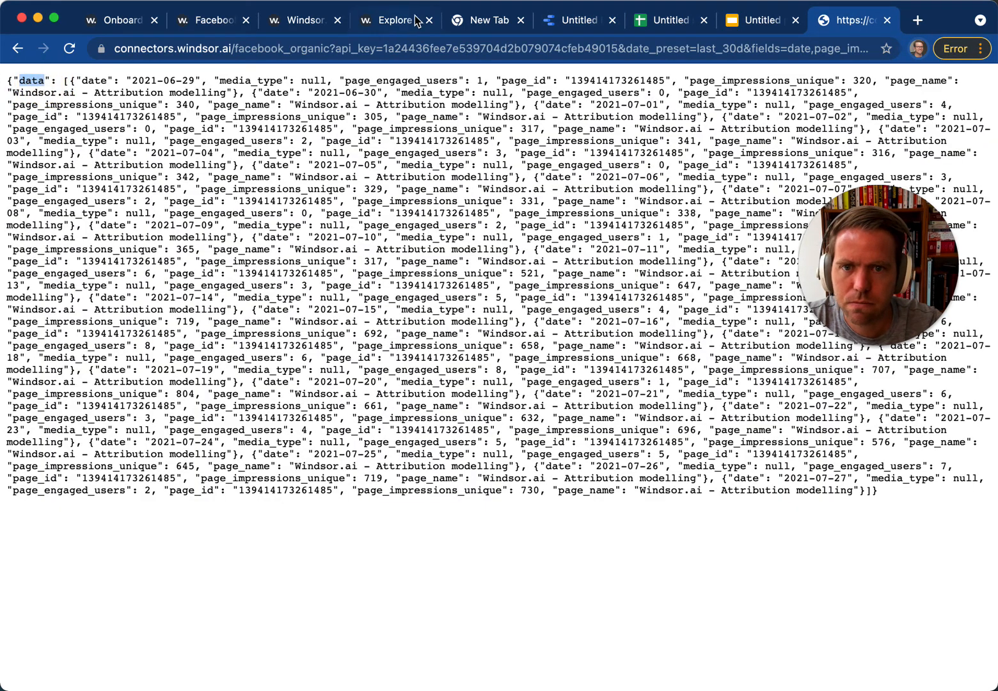
left_click(499, 26)
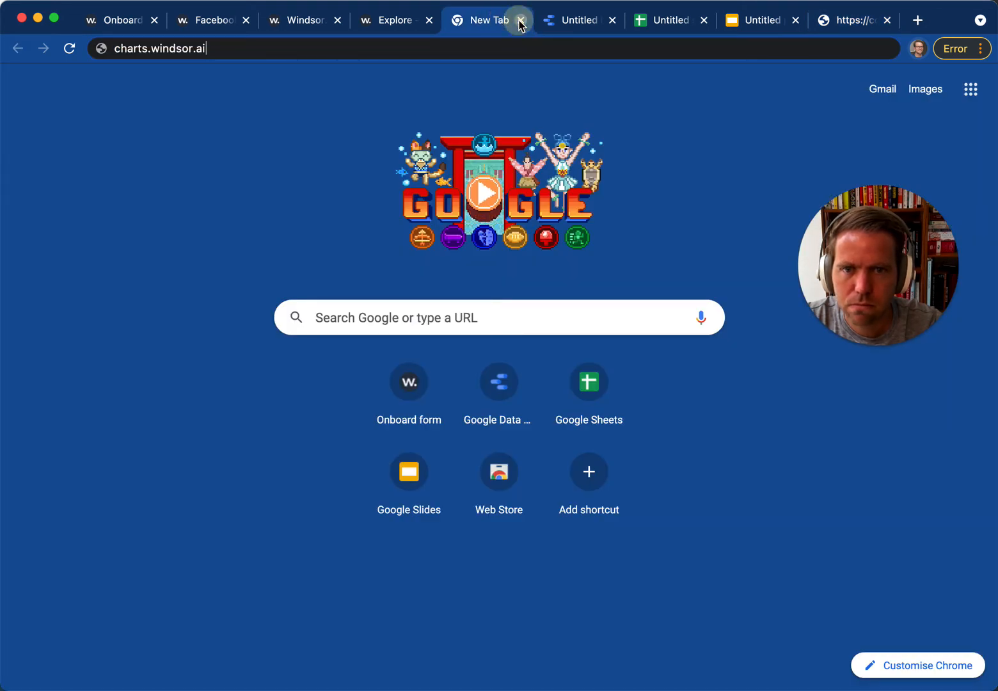
left_click(521, 21)
left_click(71, 490)
type("data")
left_click(417, 498)
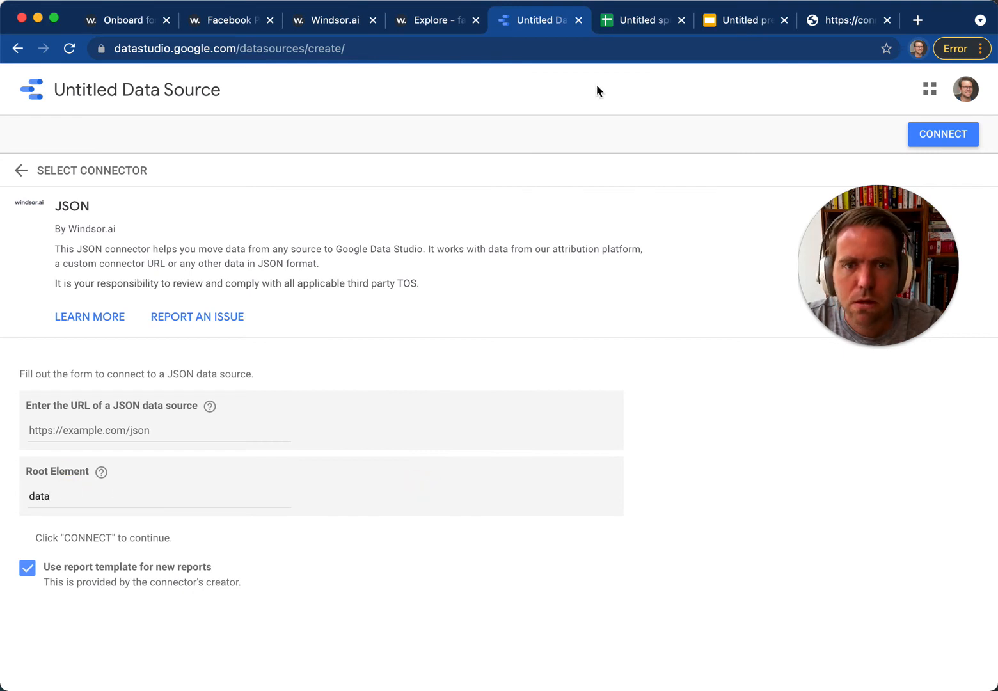
Return to the Windsor.ai chart explorer, generate the table chart's JSON export link and copy it.
left_click(409, 21)
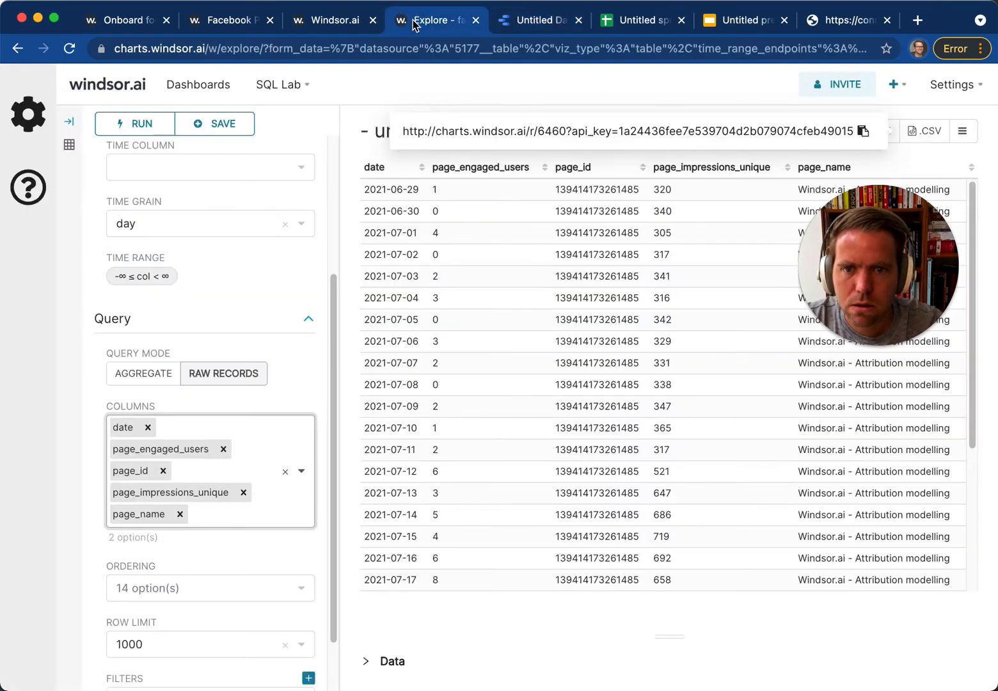
left_click(875, 131)
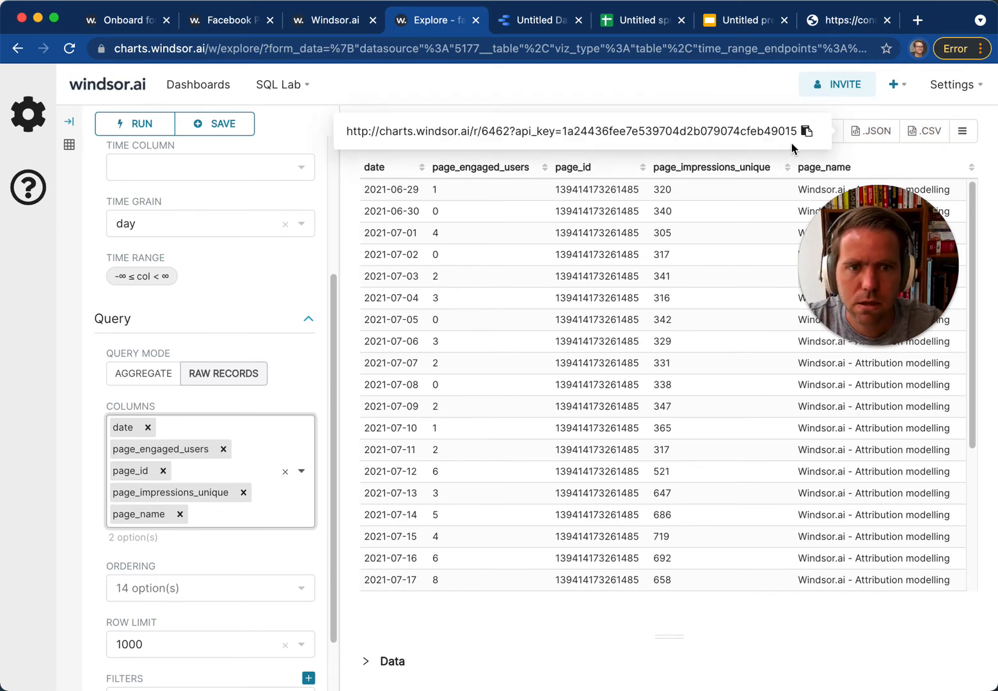
left_click(805, 132)
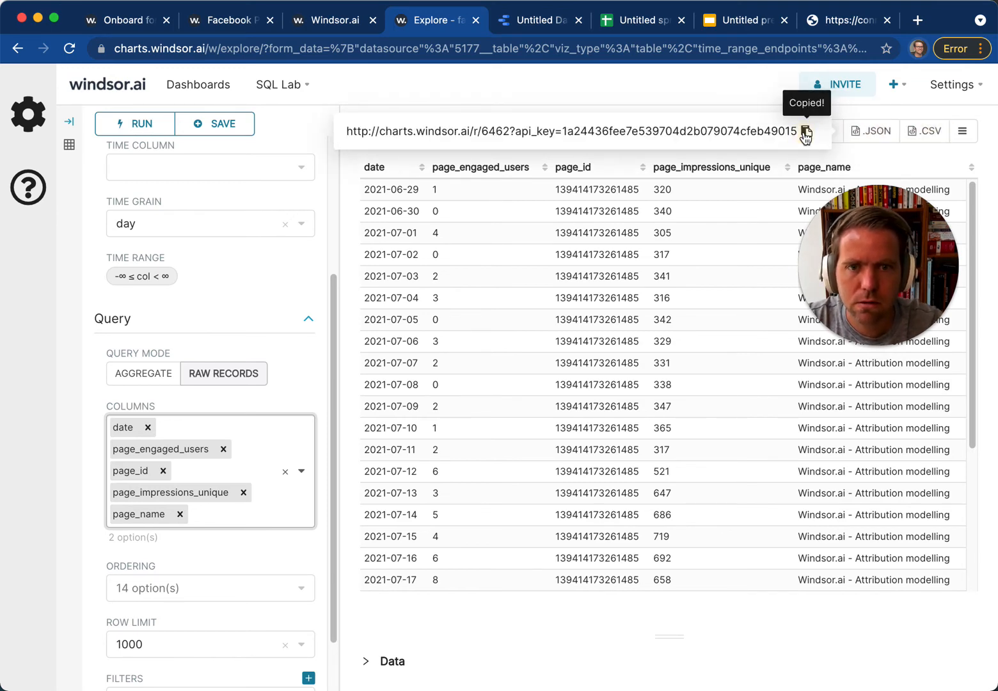
Back in Data Studio, paste the JSON link containing the API key as the data source URL and connect.
left_click(529, 21)
left_click(179, 435)
key("super+v")
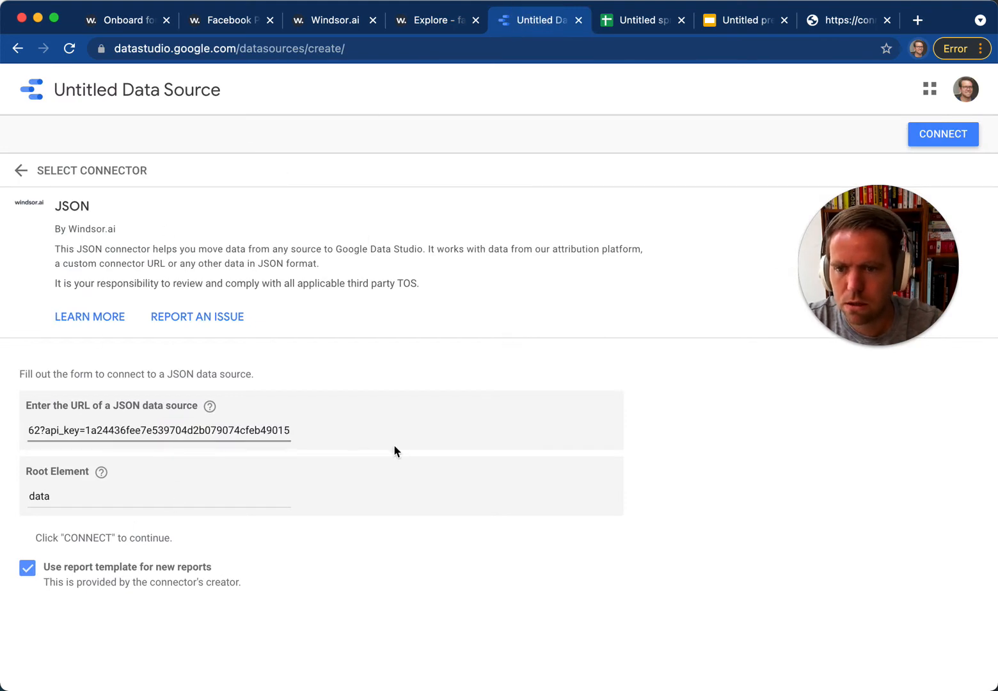
left_click(421, 443)
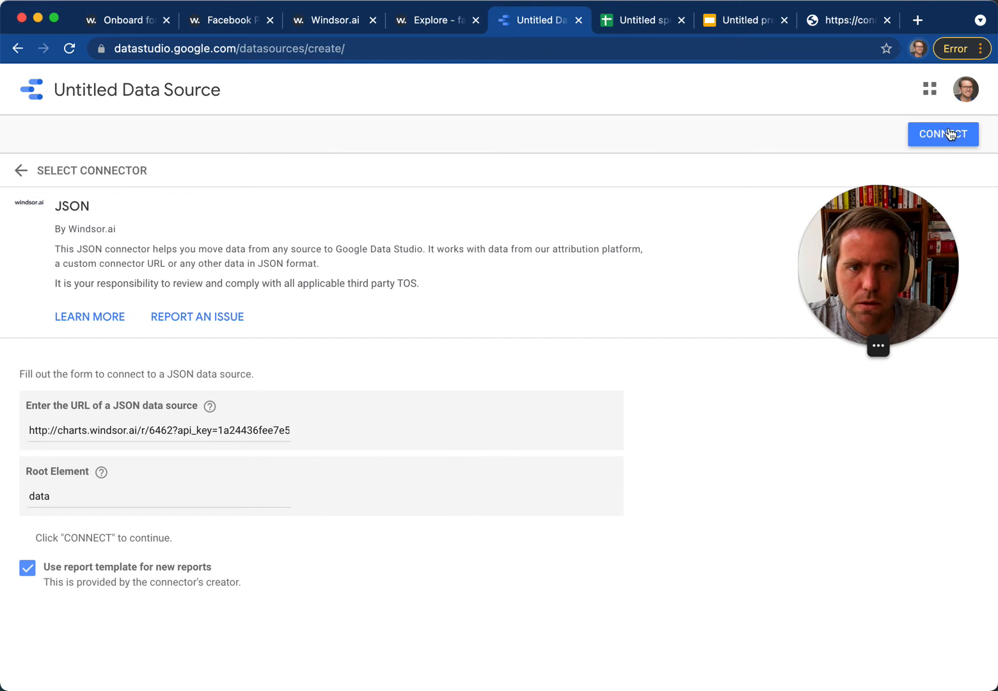
left_click(943, 137)
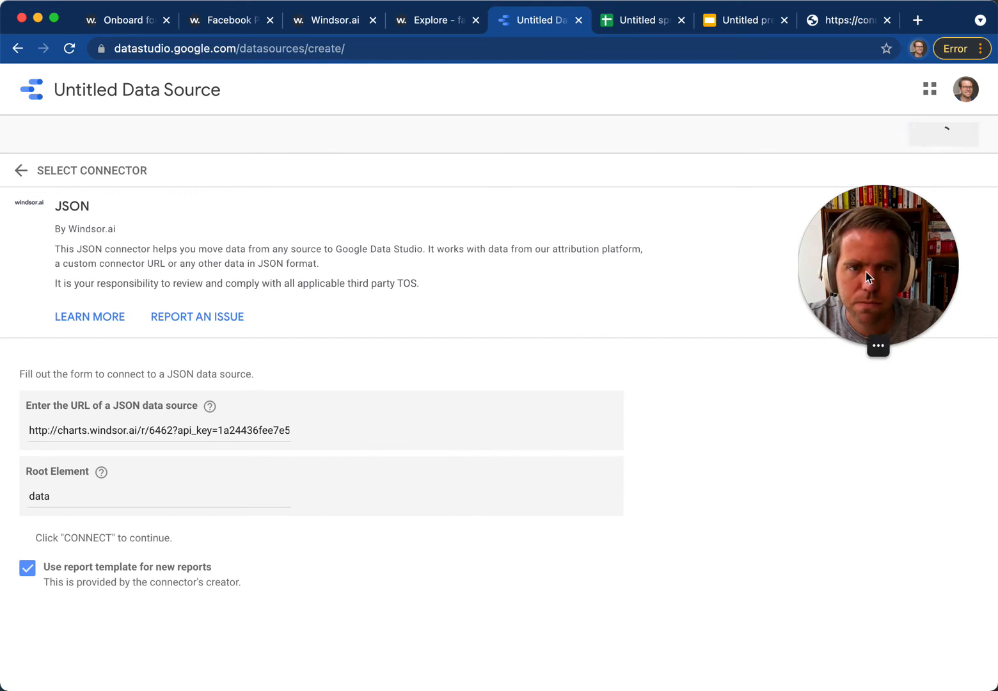
left_click_drag(874, 225, 900, 508)
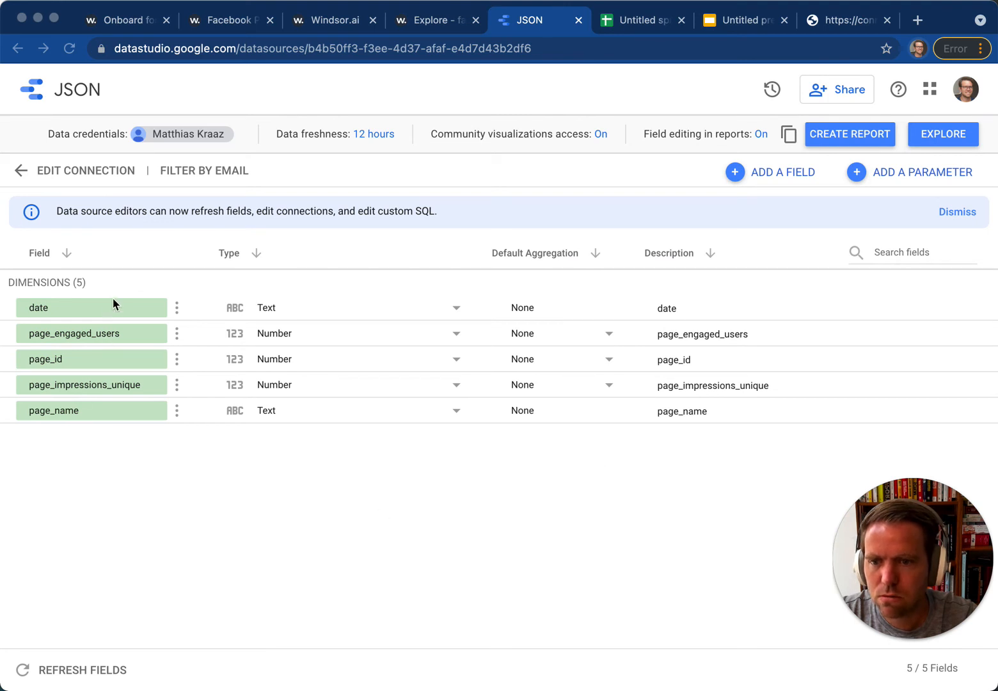
Look through the data types offered for the date field.
left_click(397, 317)
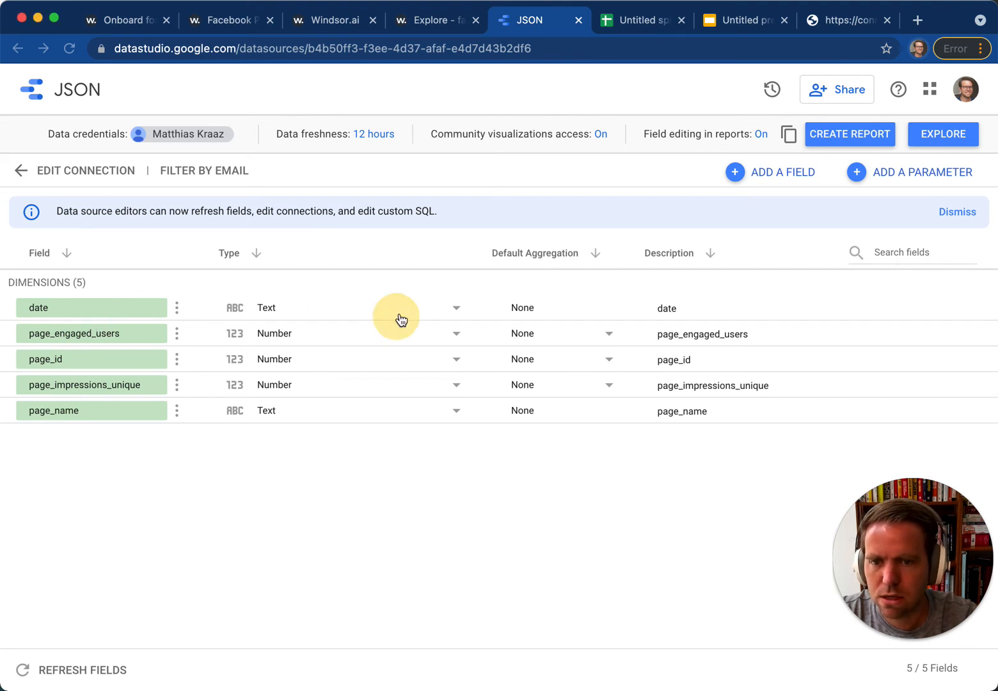
left_click(407, 314)
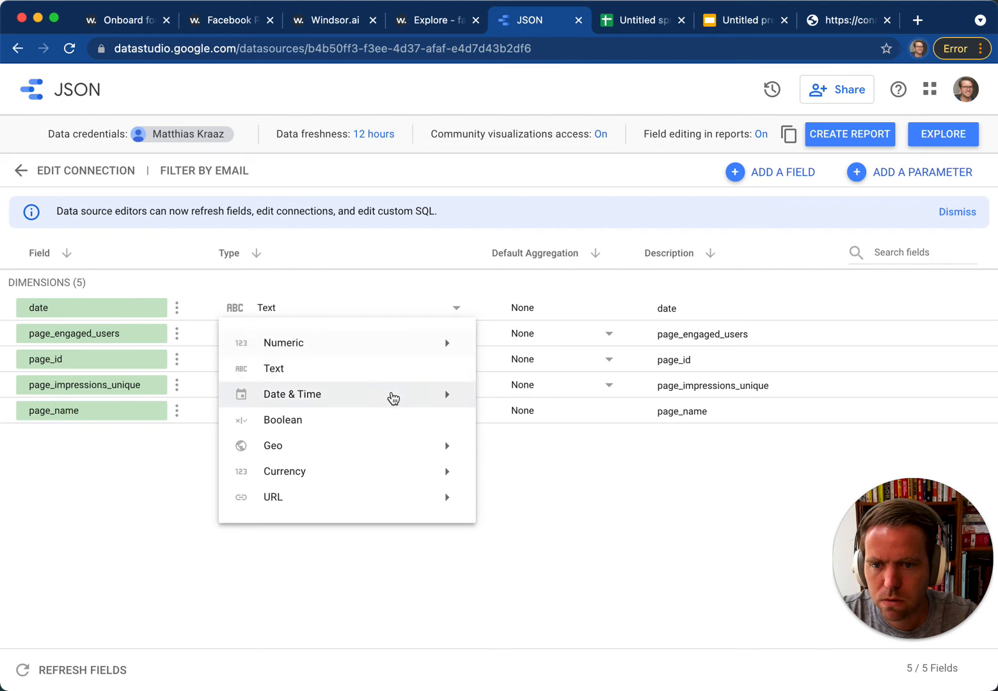
left_click(129, 545)
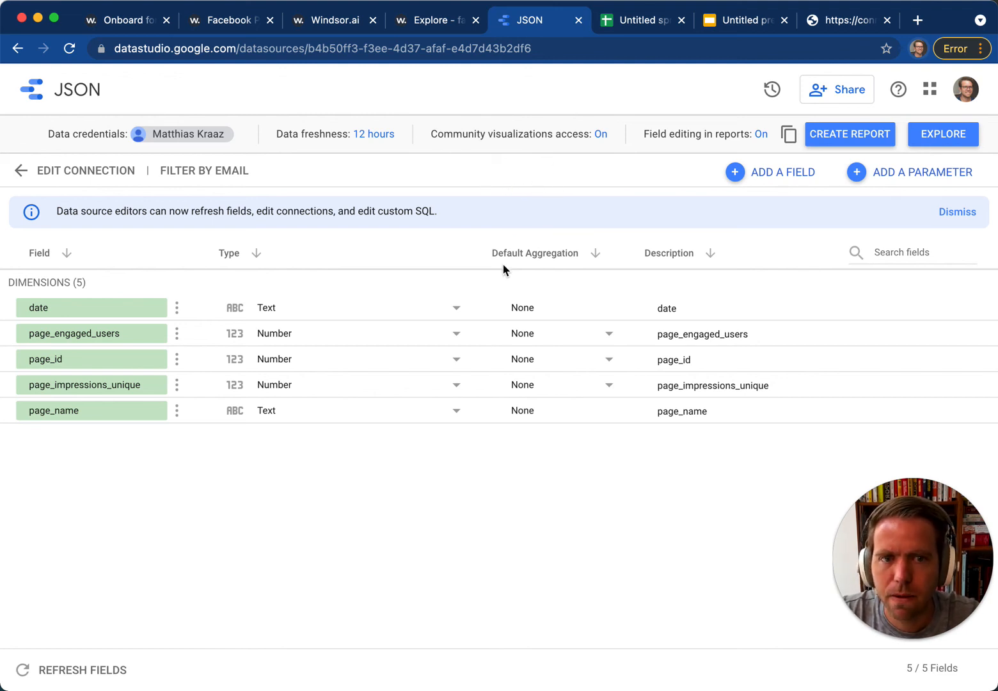
Switch to the Google Slides presentation and review the two bullet points on using a database for data caching.
left_click(727, 23)
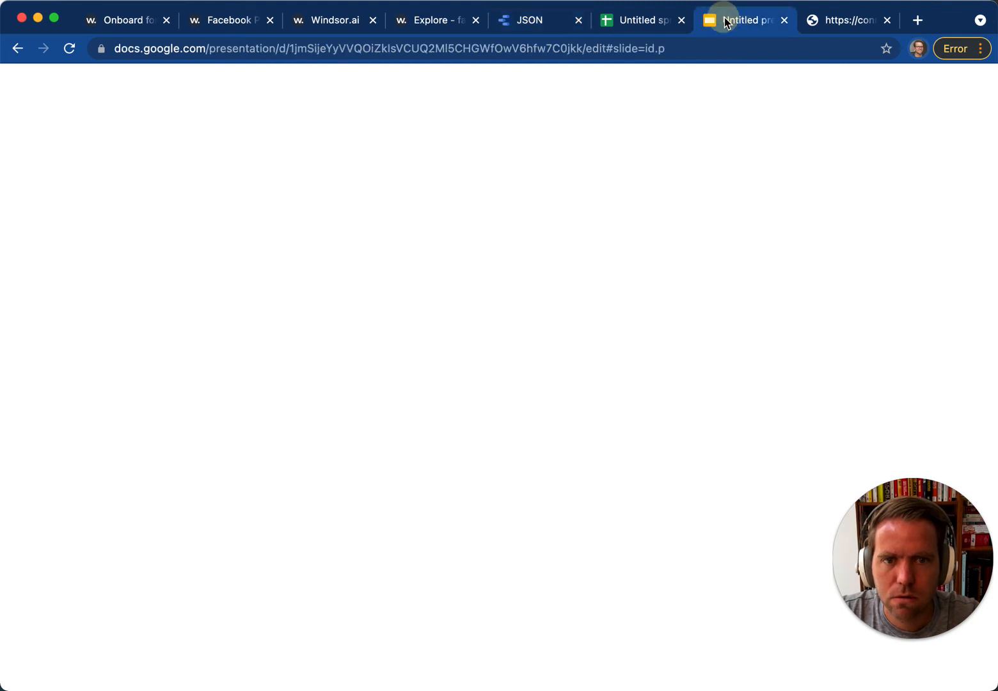
left_click(453, 296)
left_click_drag(678, 293, 272, 289)
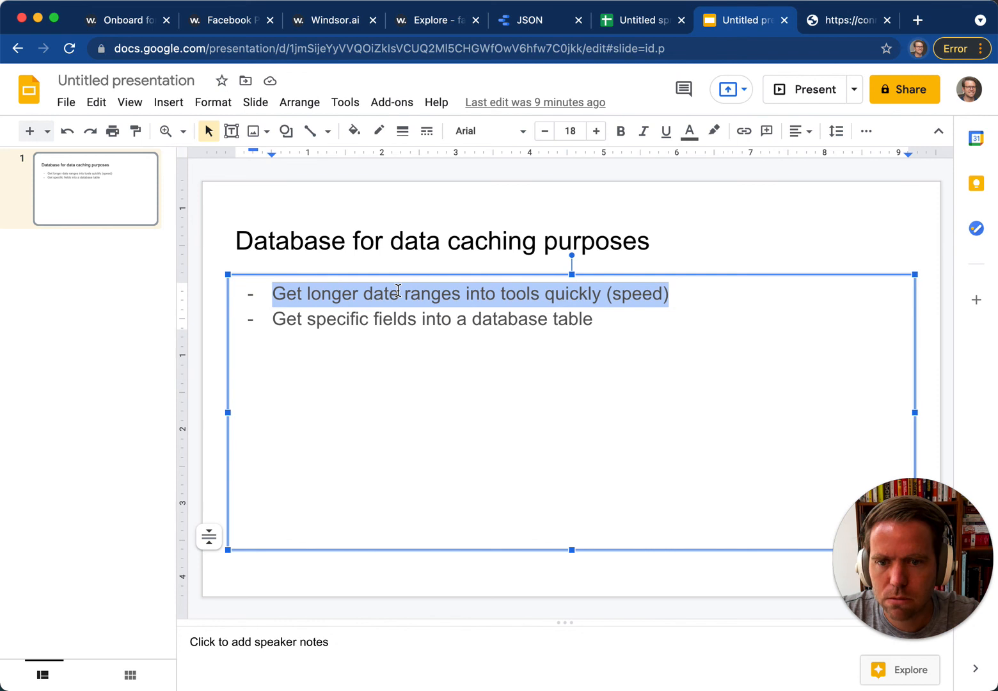
left_click(440, 318)
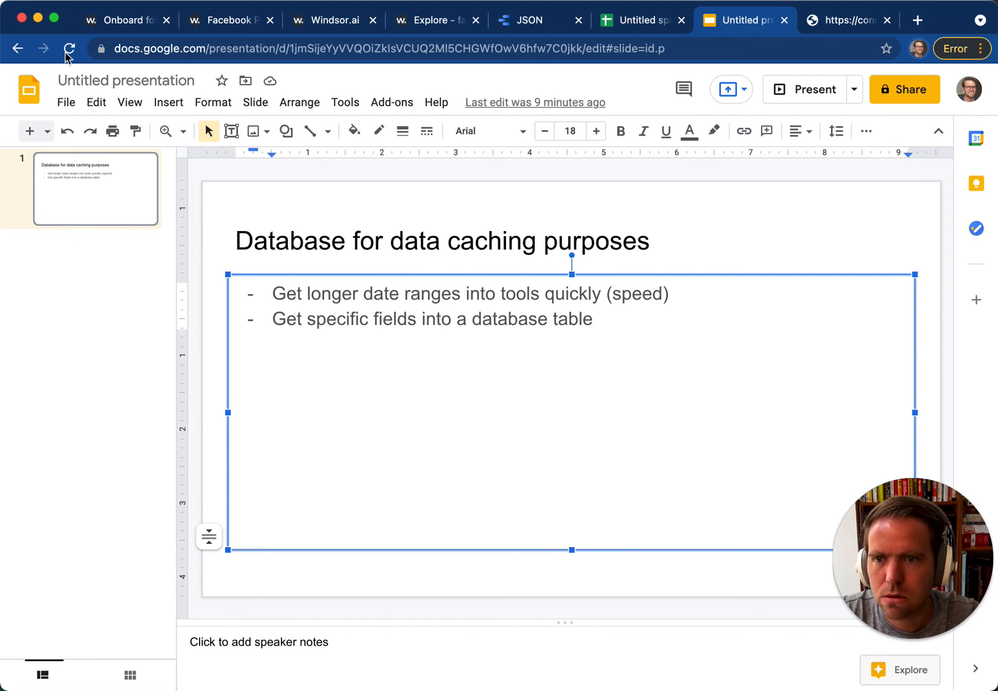
Switch to the Windsor.ai onboarding page and open the facebook_page_insights database destination.
left_click(135, 27)
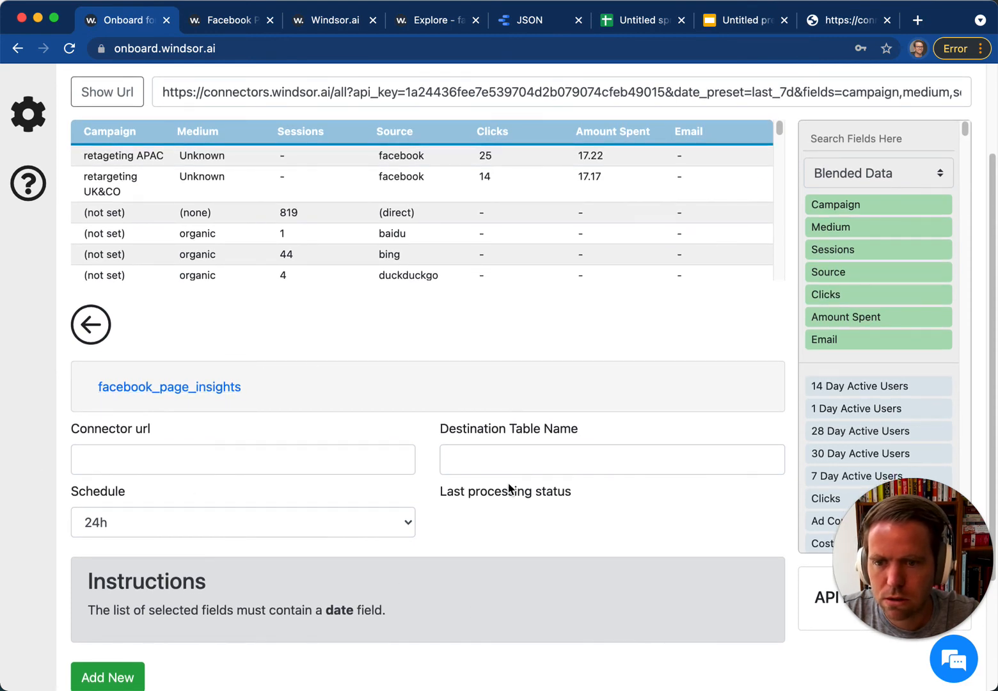
scroll(299, 485, "down", 3)
scroll(298, 493, "down", 1)
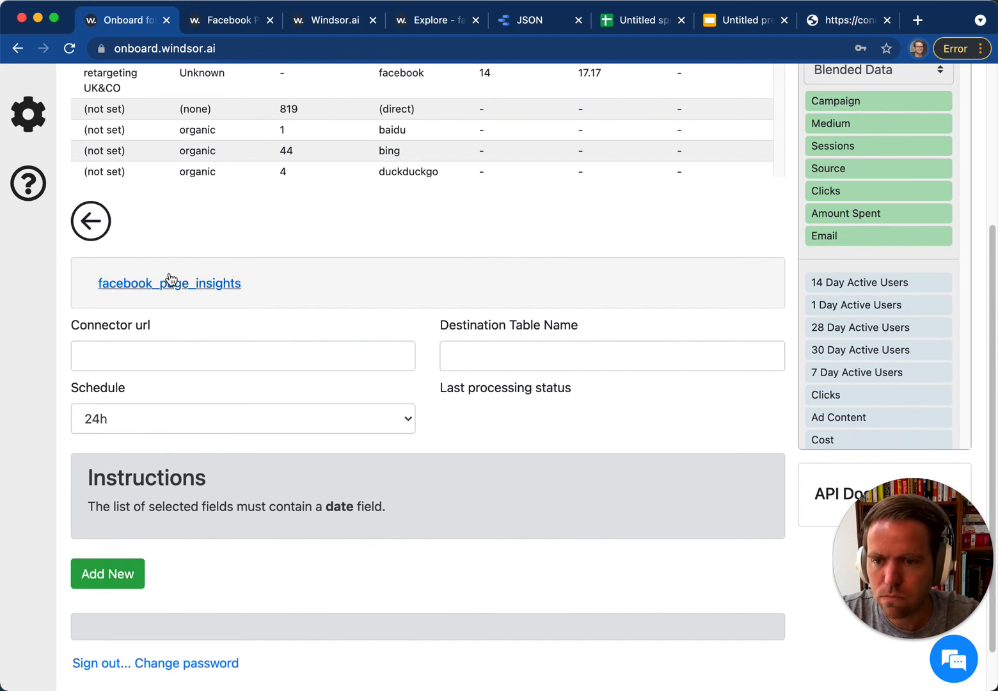
left_click(201, 289)
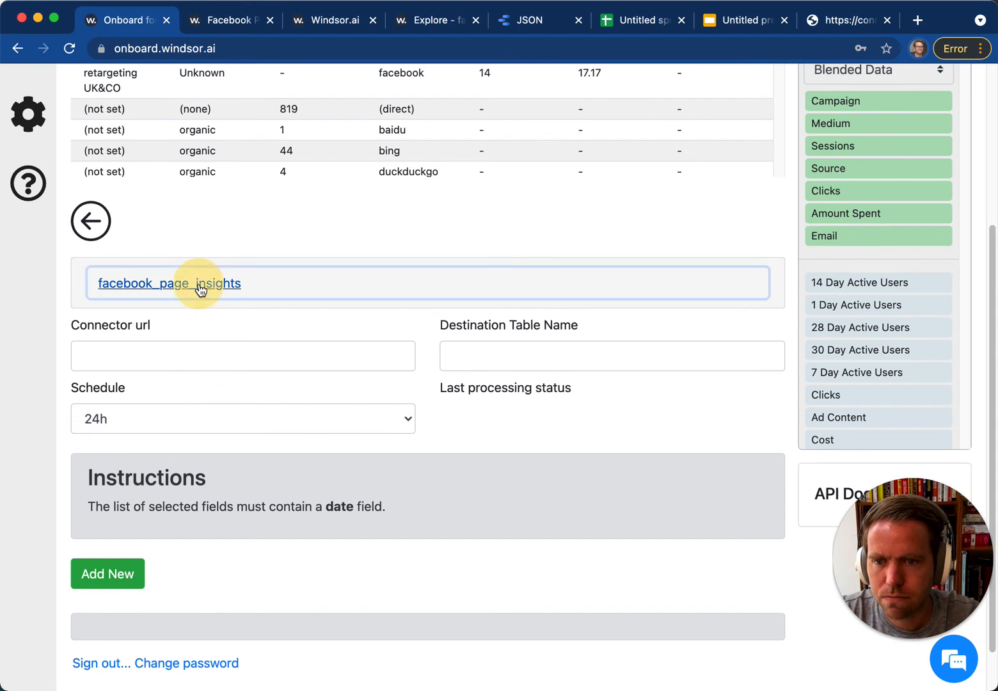